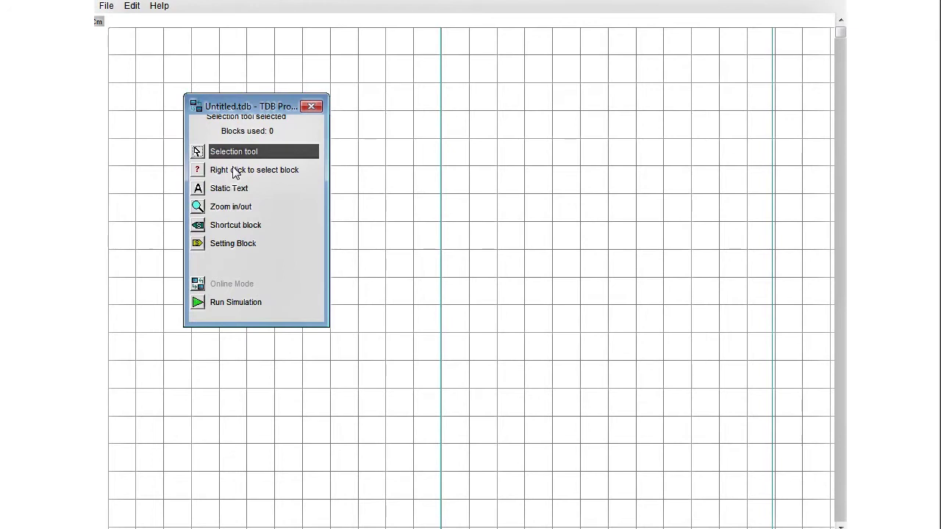
Change the program description in Settings from PLC Program to 'Ambient Temp Warning'
right_click(424, 157)
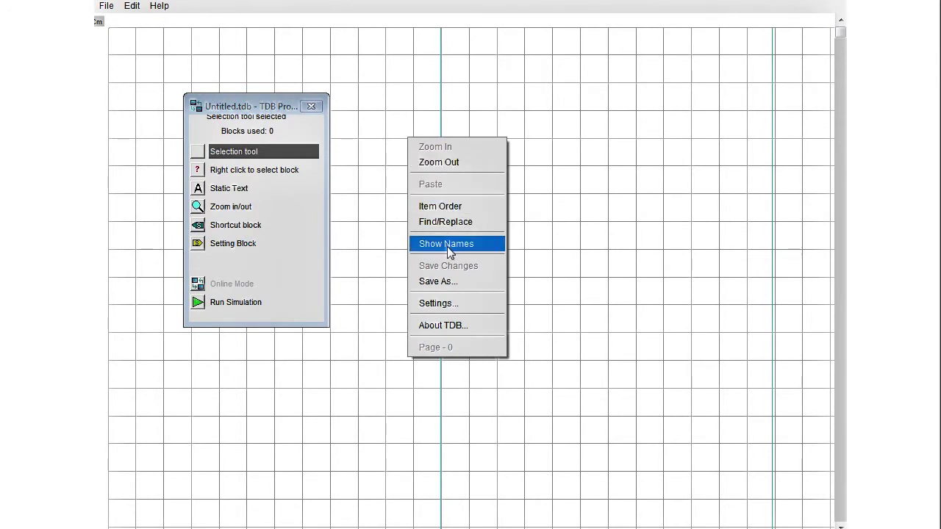
click(455, 304)
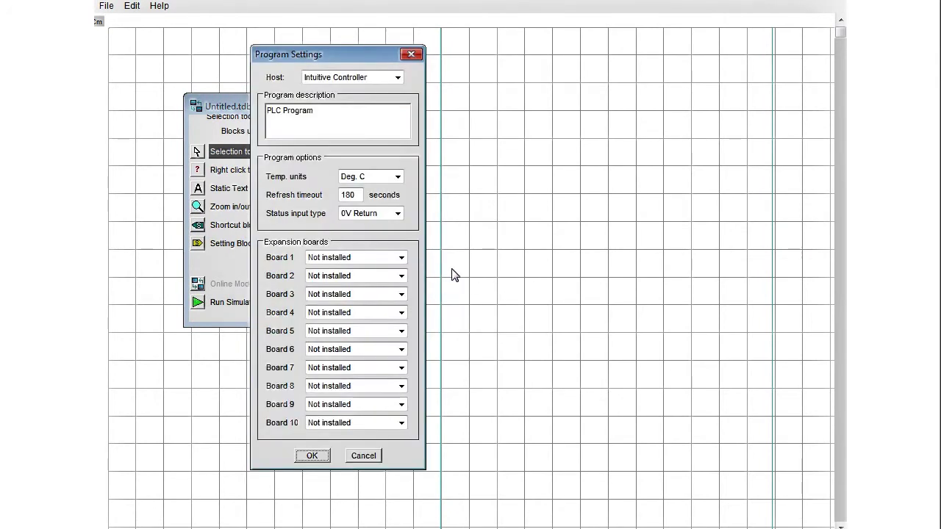
drag(377, 59, 451, 65)
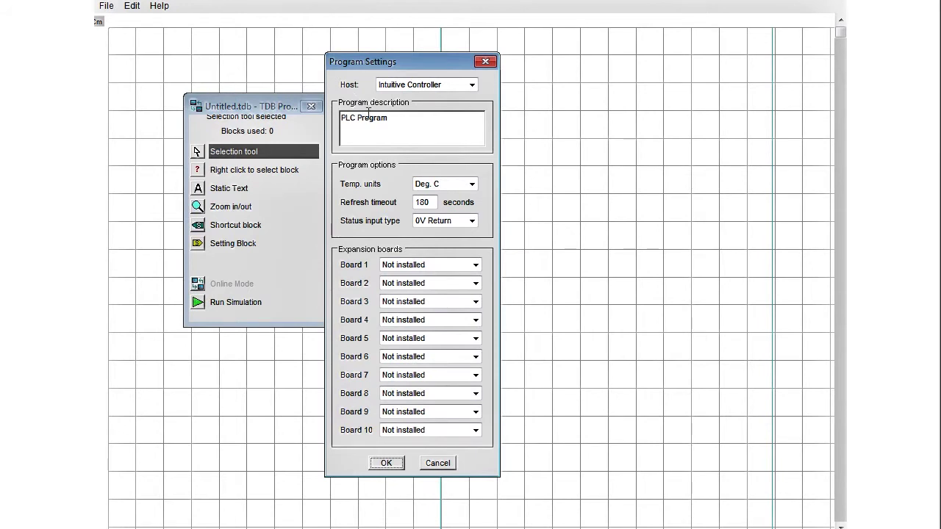
drag(392, 117, 341, 115)
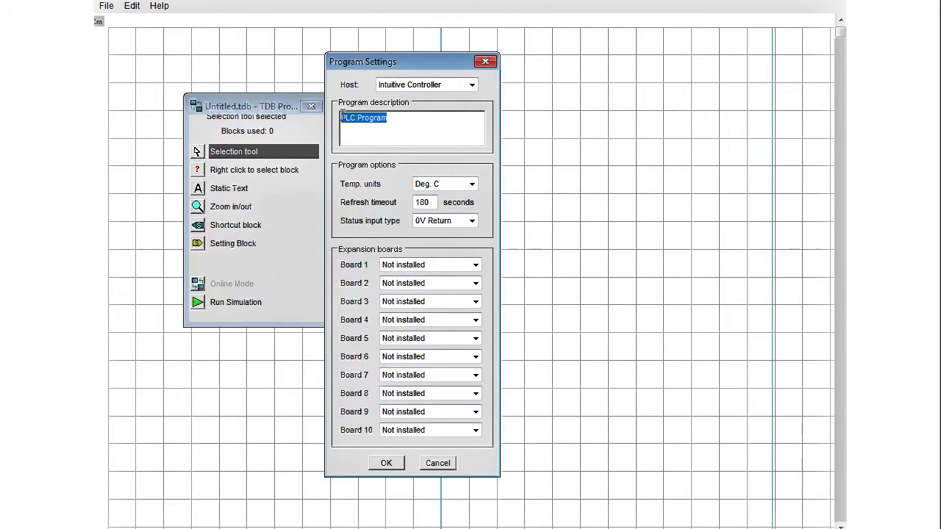
text(Ambi)
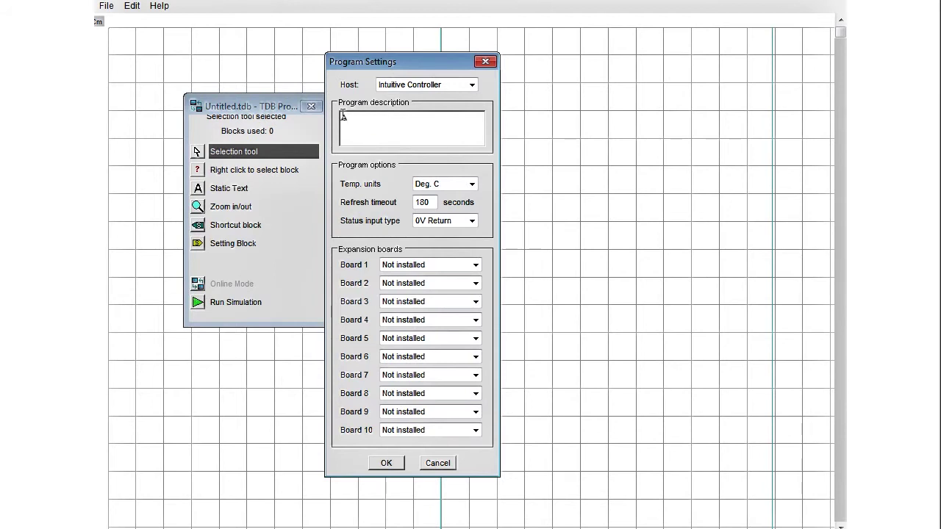
text(ent Temp Warning)
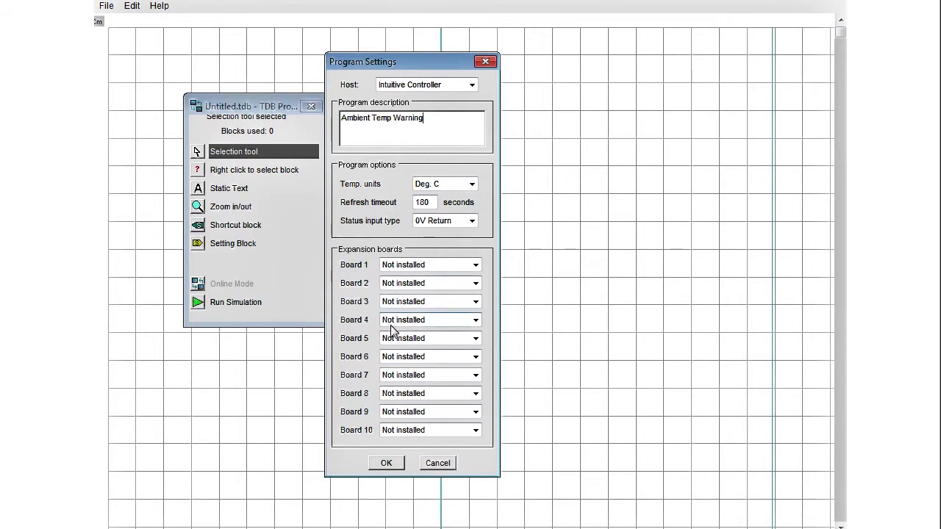
click(387, 464)
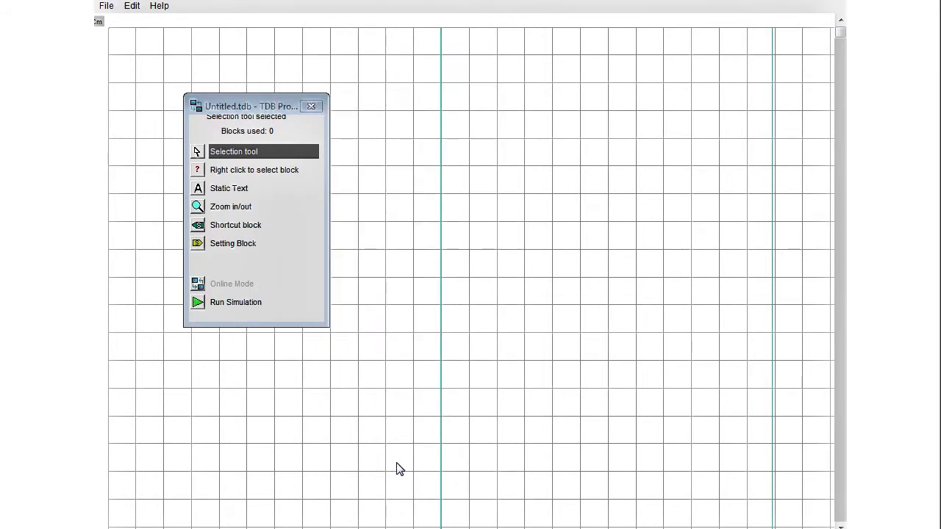
Place an Analog In block on the canvas
right_click(204, 174)
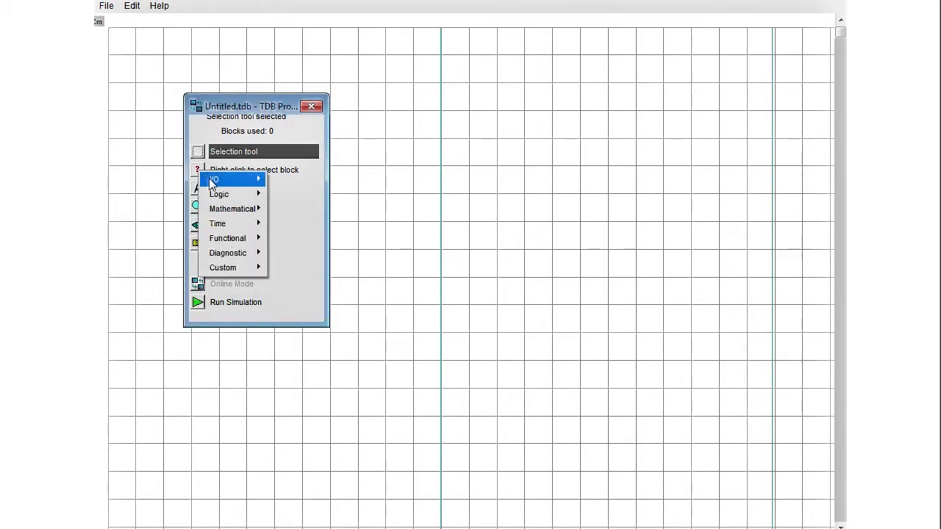
mouse_move(215, 183)
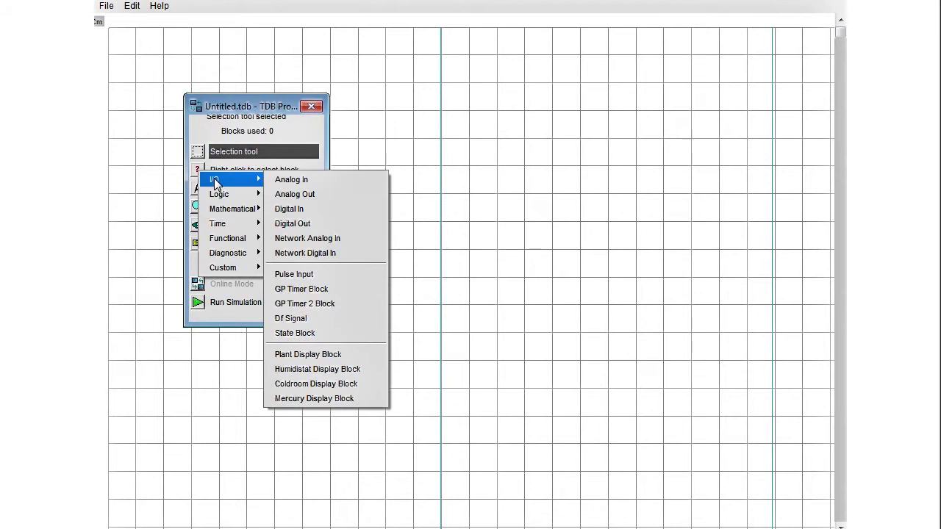
click(278, 181)
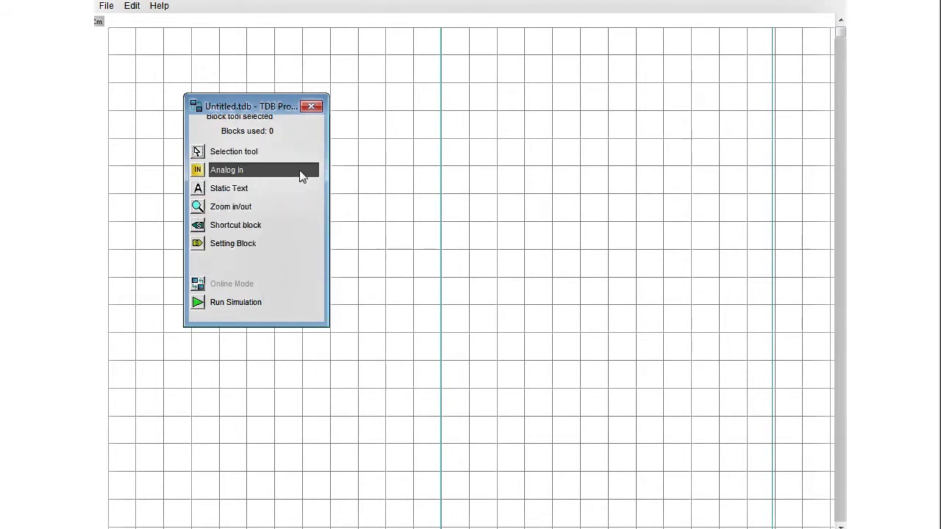
click(403, 193)
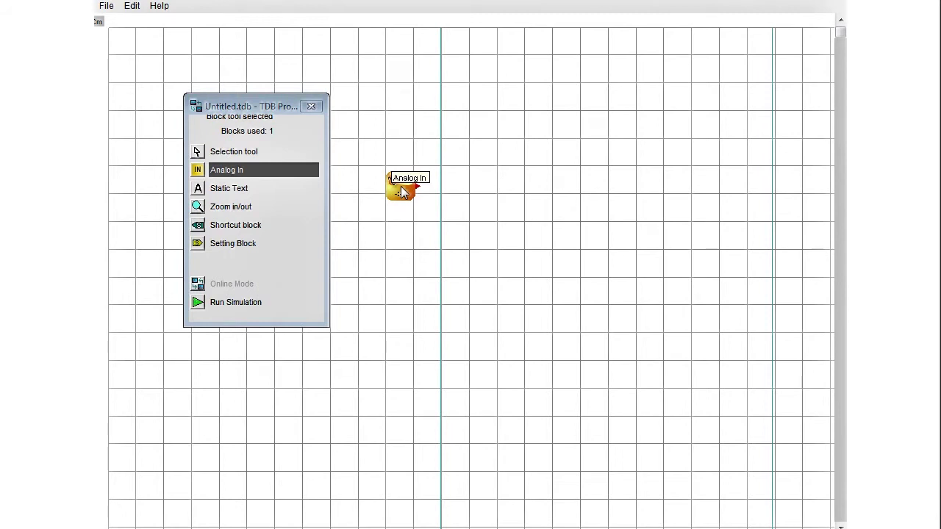
Name the analog input 'Ambient Temp' with units Deg. C
right_click(401, 188)
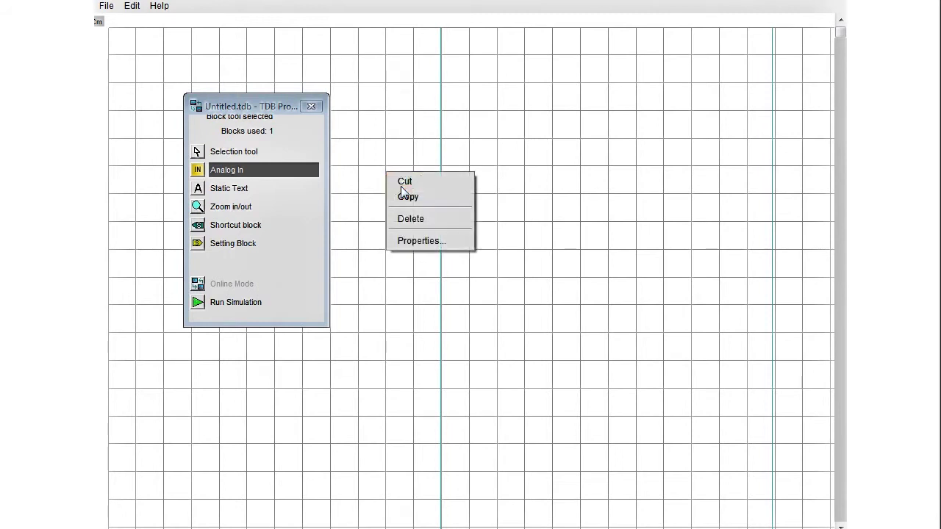
click(425, 241)
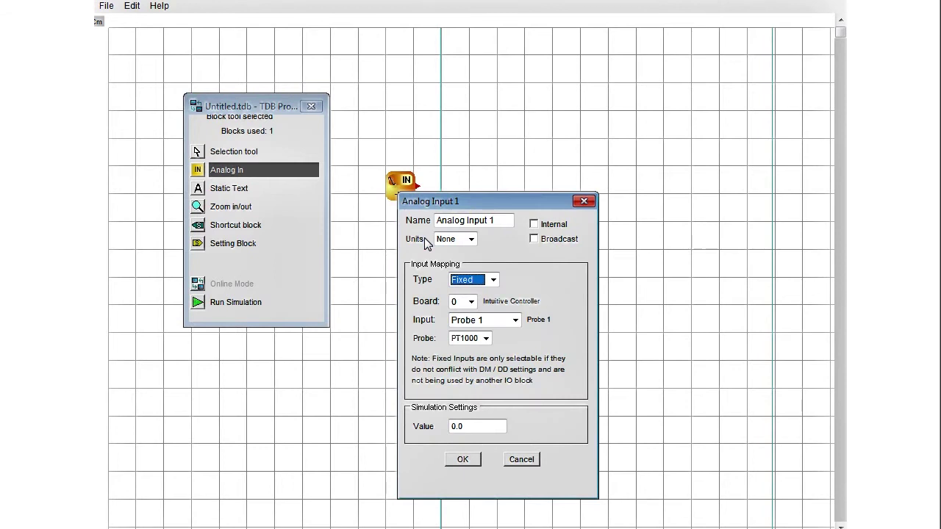
drag(506, 224, 434, 222)
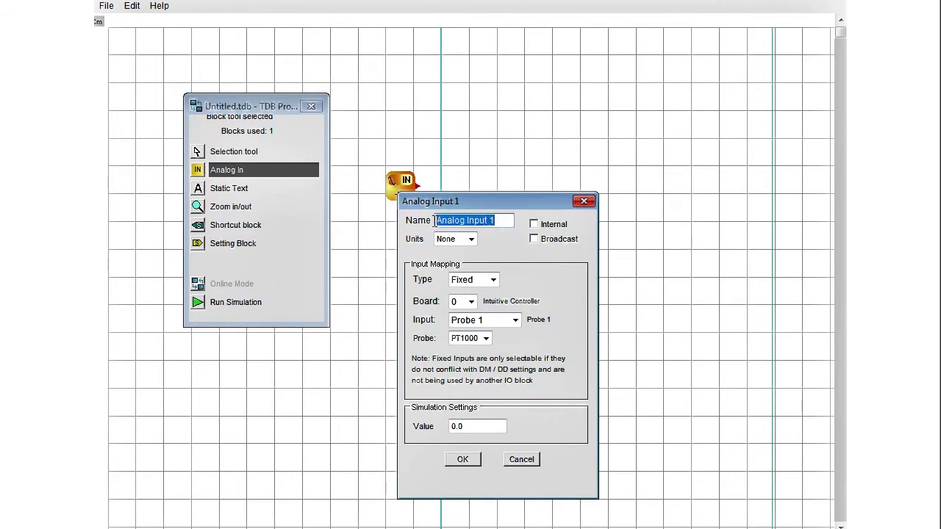
text(A)
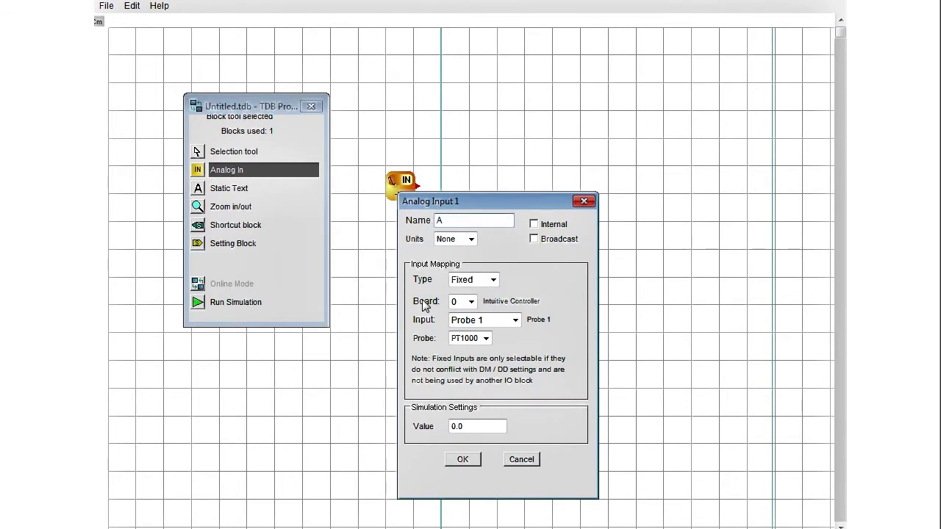
text(mbient Temp)
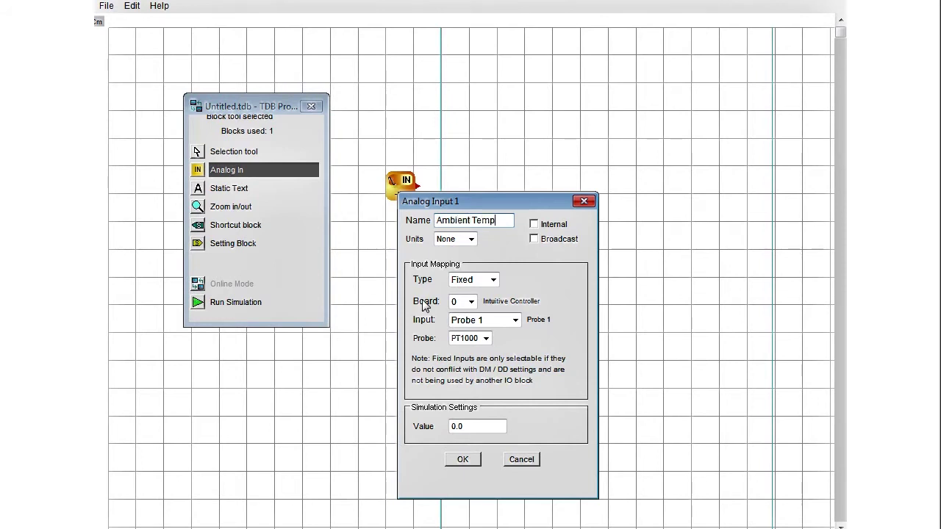
click(472, 240)
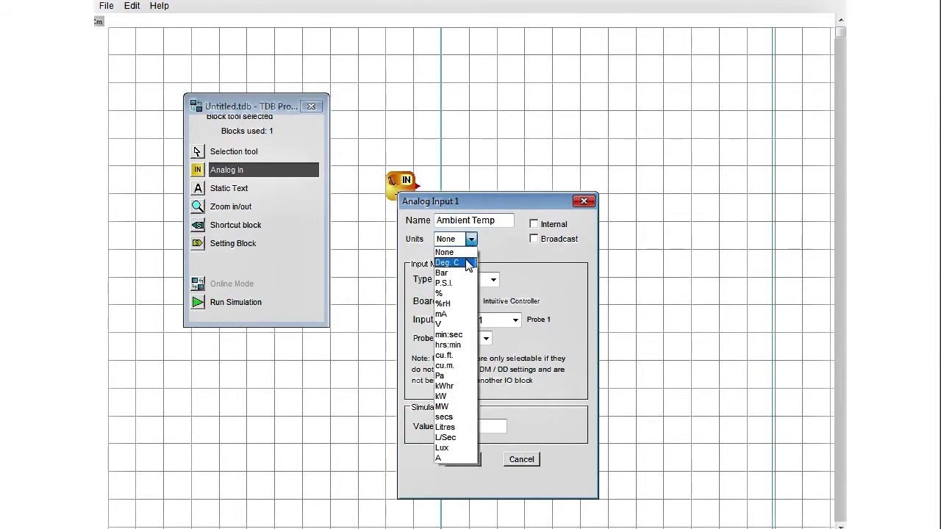
click(468, 263)
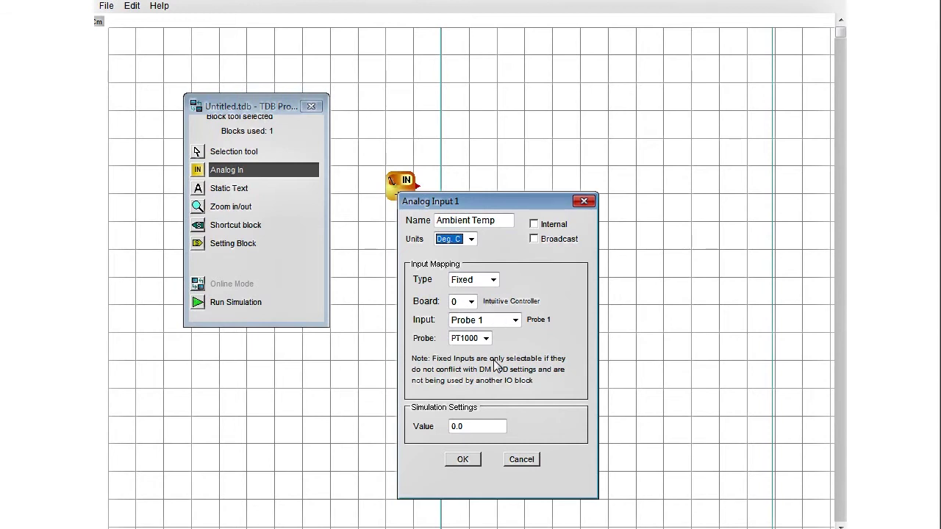
click(463, 460)
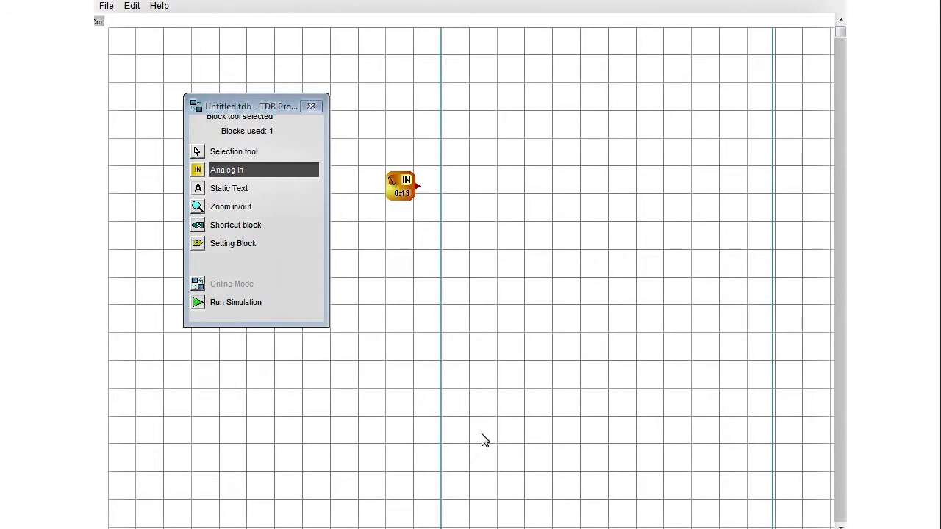
Place a Less-Than block right of Ambient Temp and wire the input's output into its top input
click(197, 172)
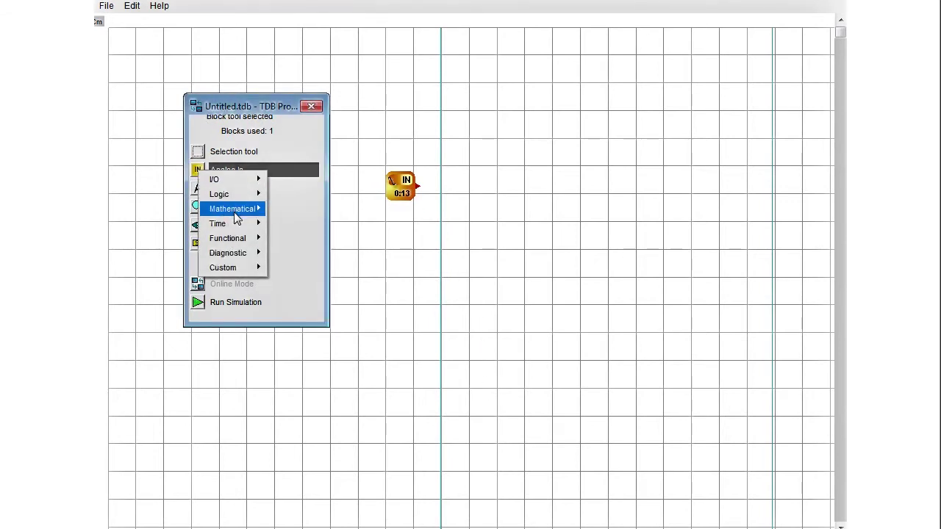
mouse_move(233, 212)
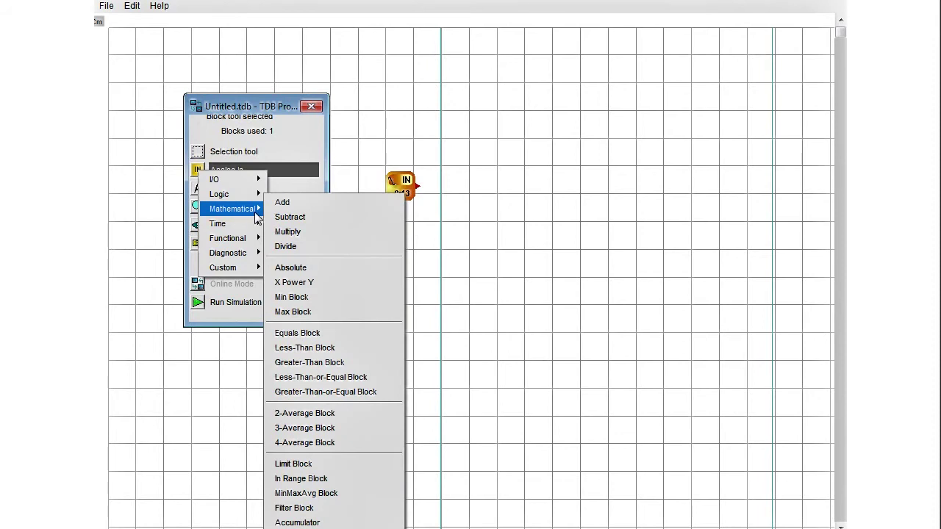
click(329, 349)
click(456, 218)
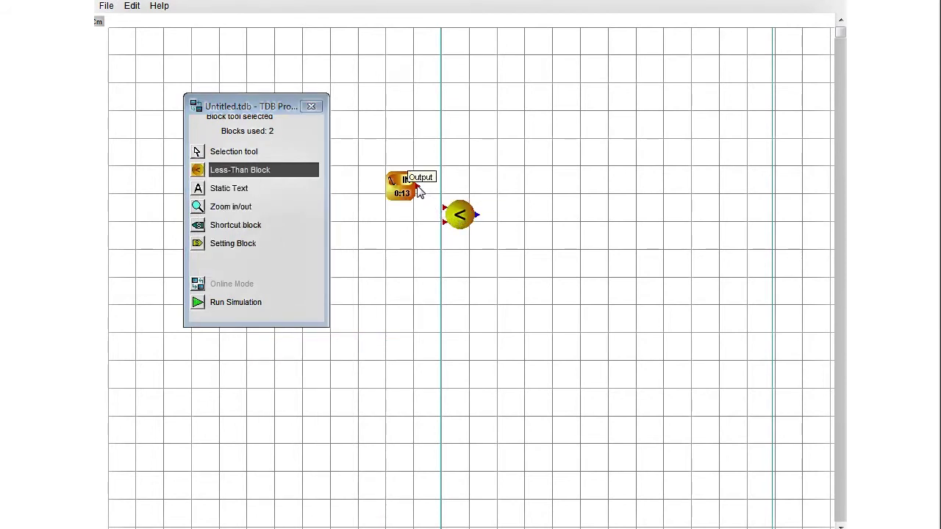
drag(420, 191, 446, 218)
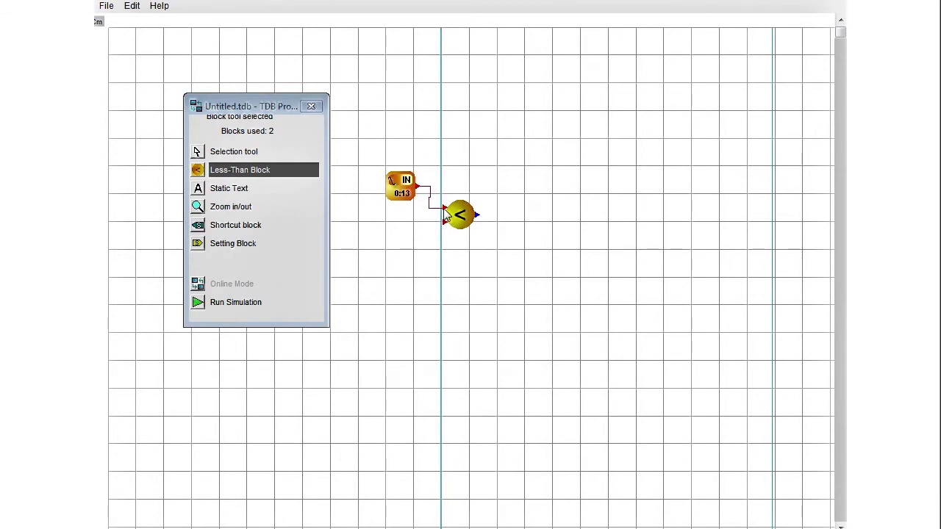
drag(445, 219, 479, 227)
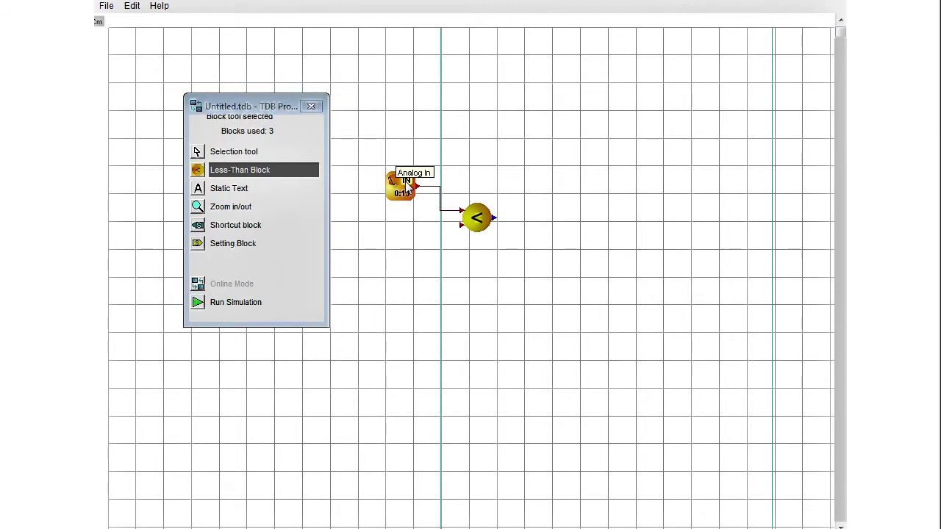
drag(405, 181, 477, 221)
Place a setting block below the Less-Than block, wired into its second input
click(202, 243)
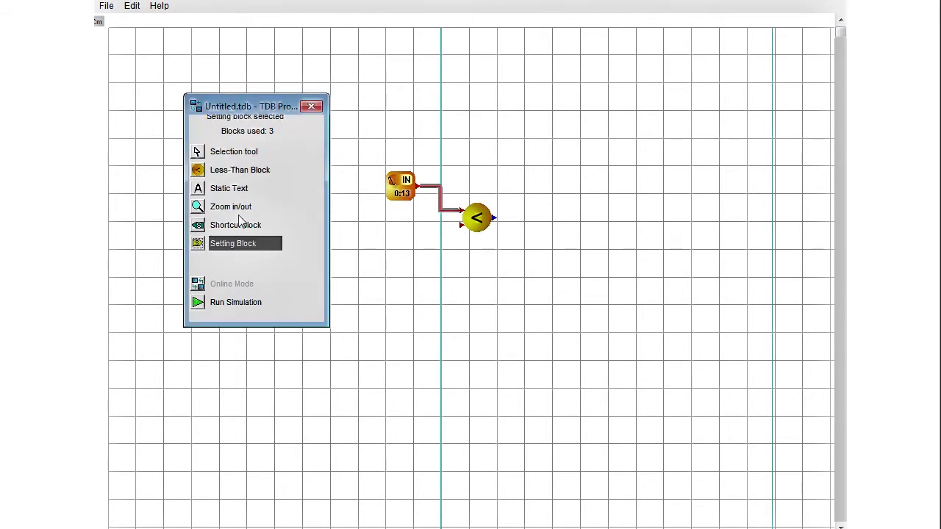
click(416, 236)
mouse_move(420, 235)
mouse_down()
mouse_move(464, 232)
mouse_move(419, 248)
mouse_up()
click(416, 242)
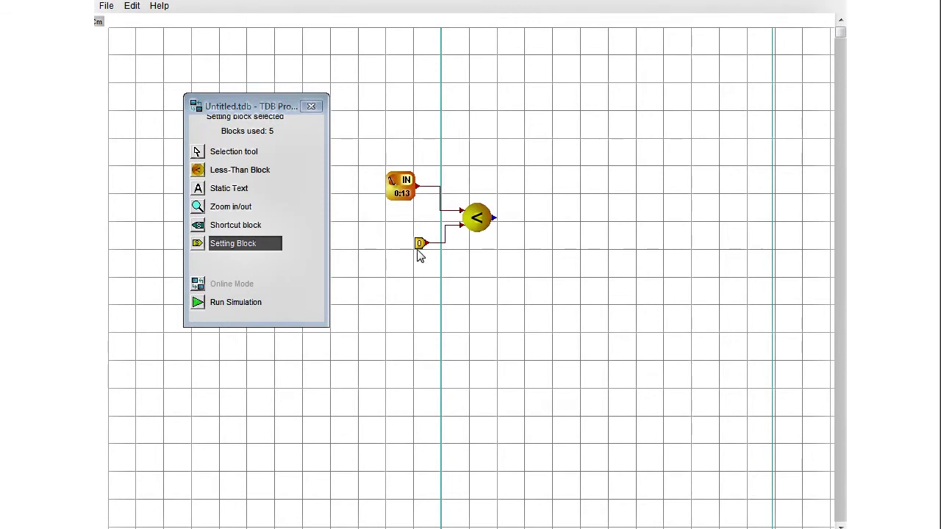
Name the setting block 'Low Temp Setpoint'
right_click(422, 247)
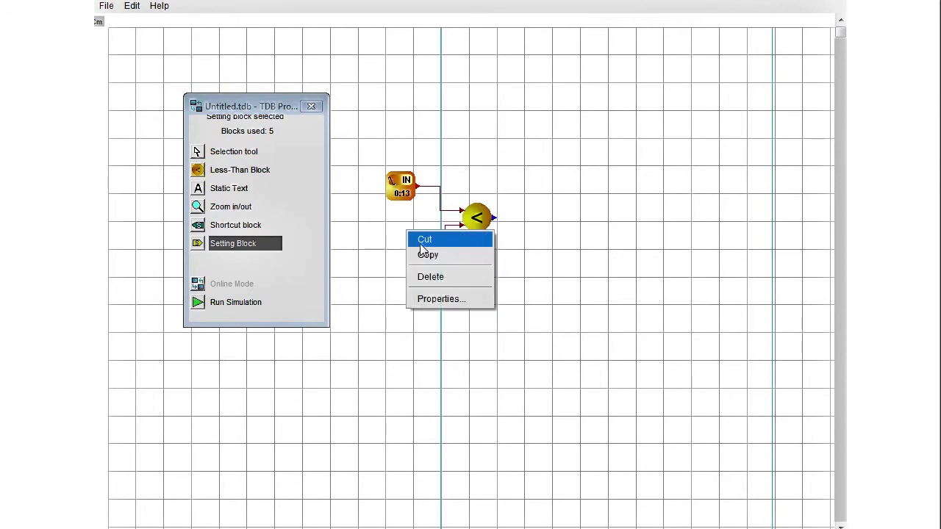
click(441, 302)
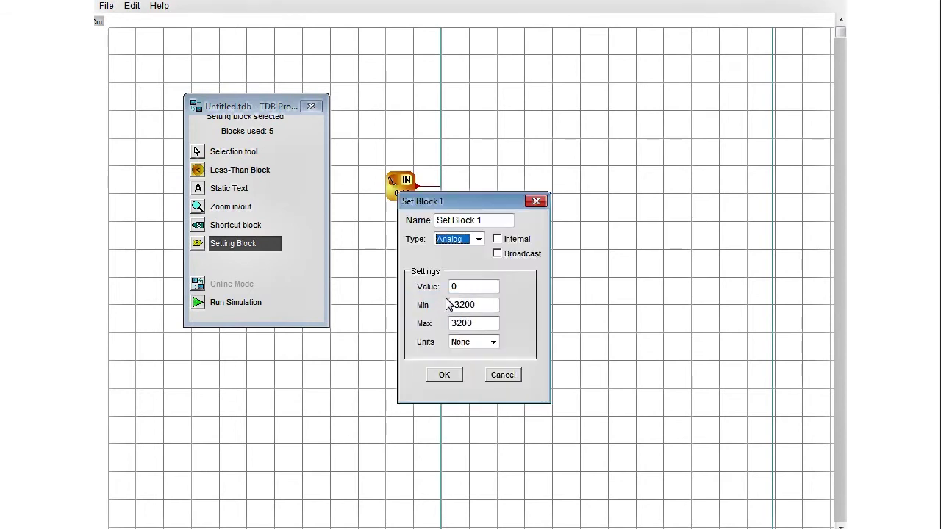
click(494, 220)
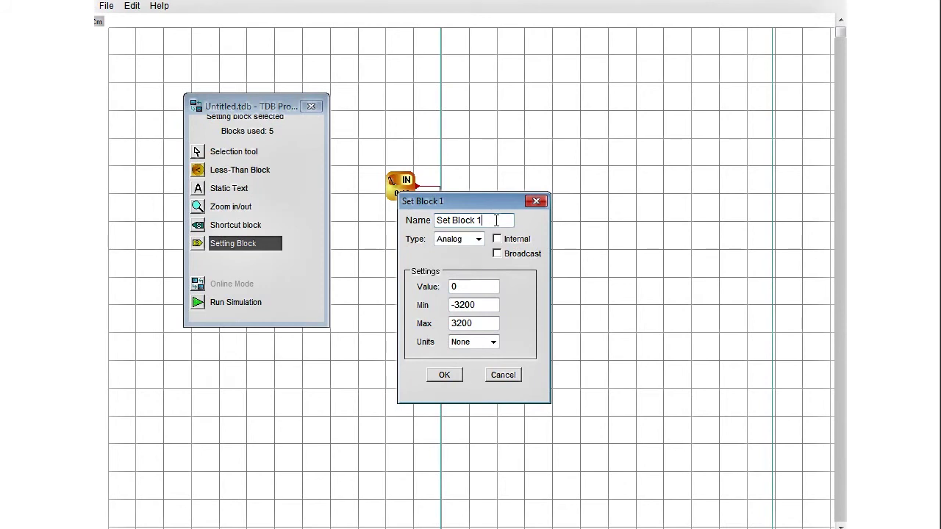
drag(494, 220, 433, 219)
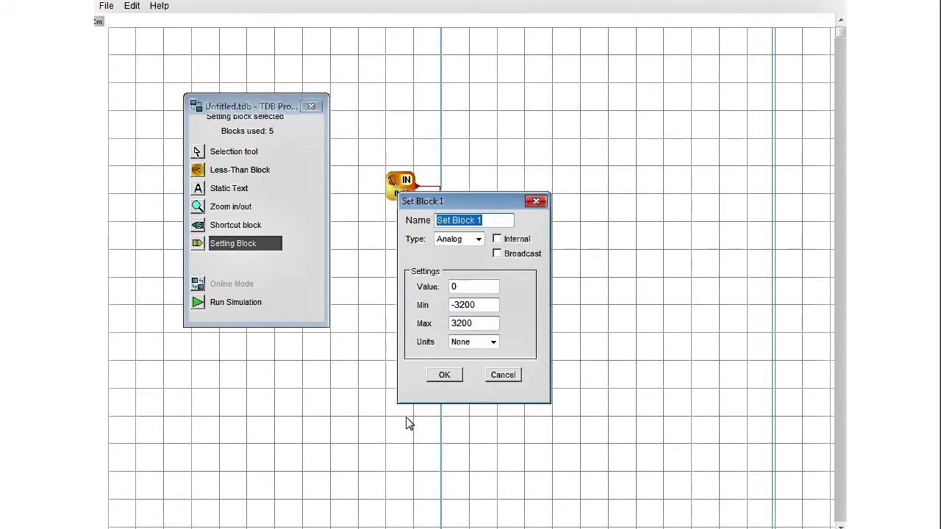
text(Lot)
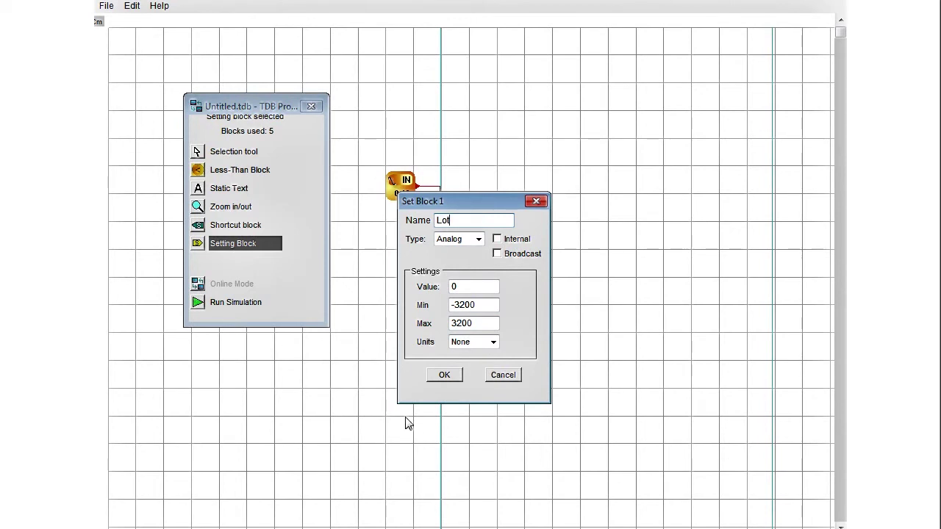
key(BackSpace)
text(w Temp Setpoint)
Give the setpoint value 5 Deg. C with minimum 0 and maximum 10
click(469, 287)
double_click(456, 288)
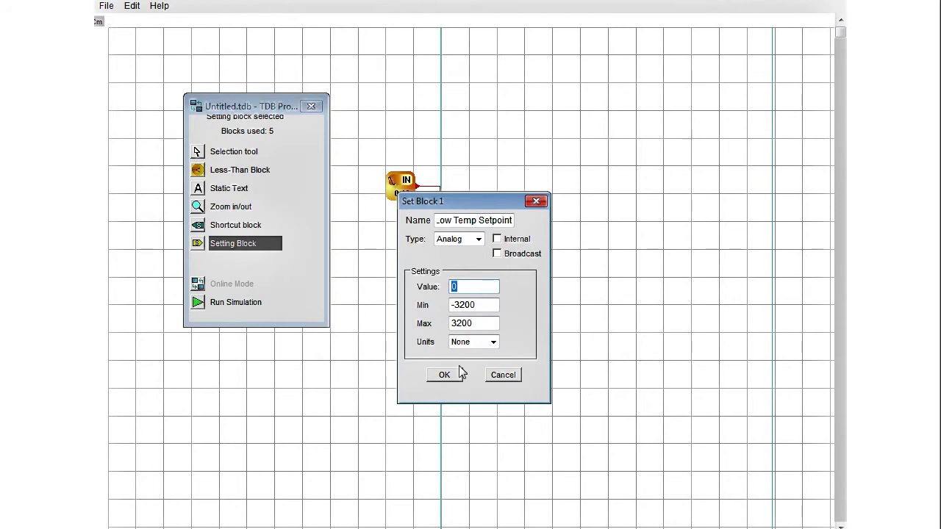
text(5)
click(479, 344)
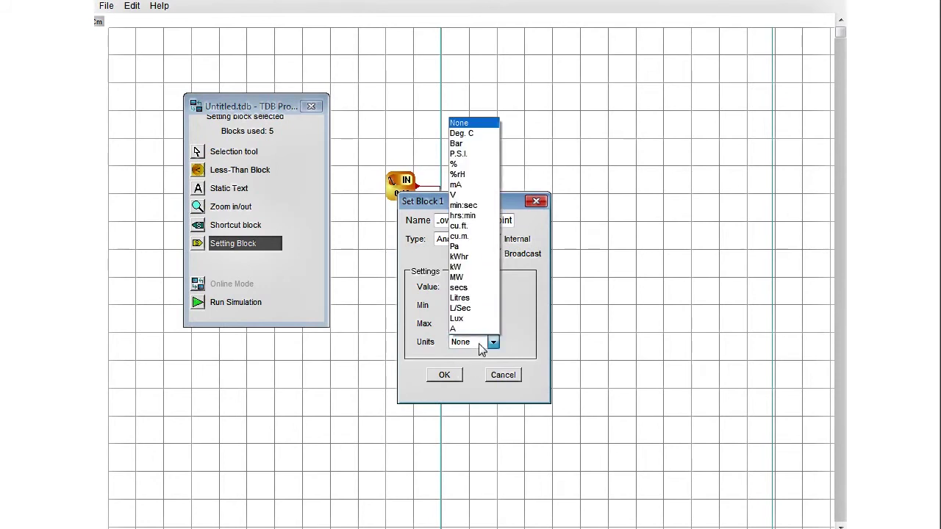
click(461, 133)
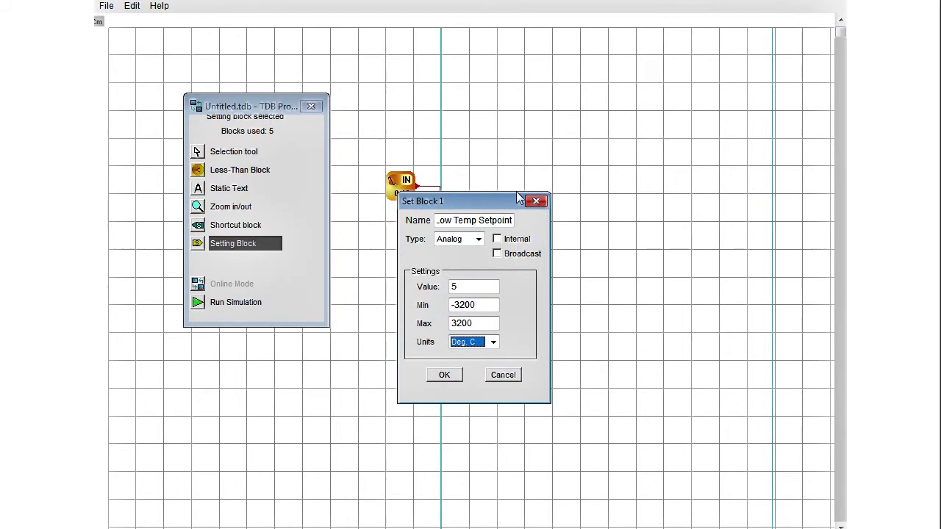
drag(484, 307, 449, 305)
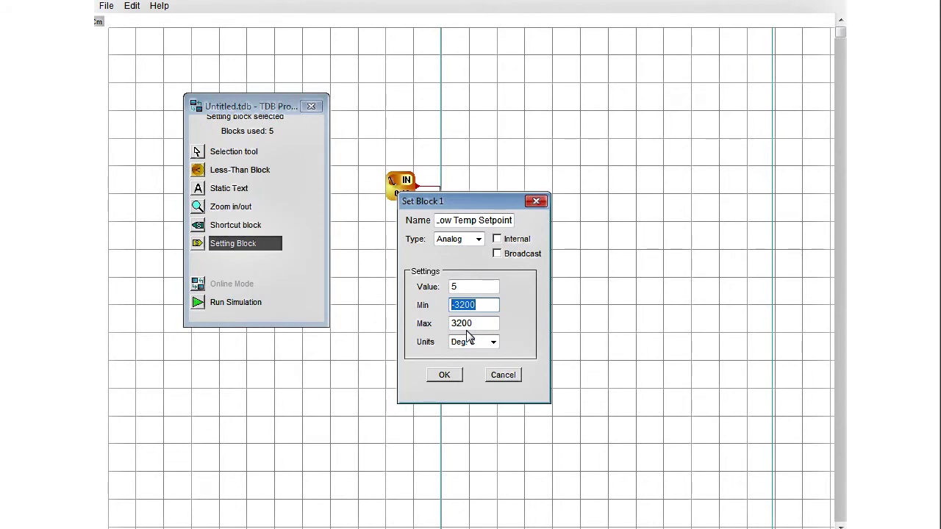
text(0)
click(485, 325)
double_click(485, 325)
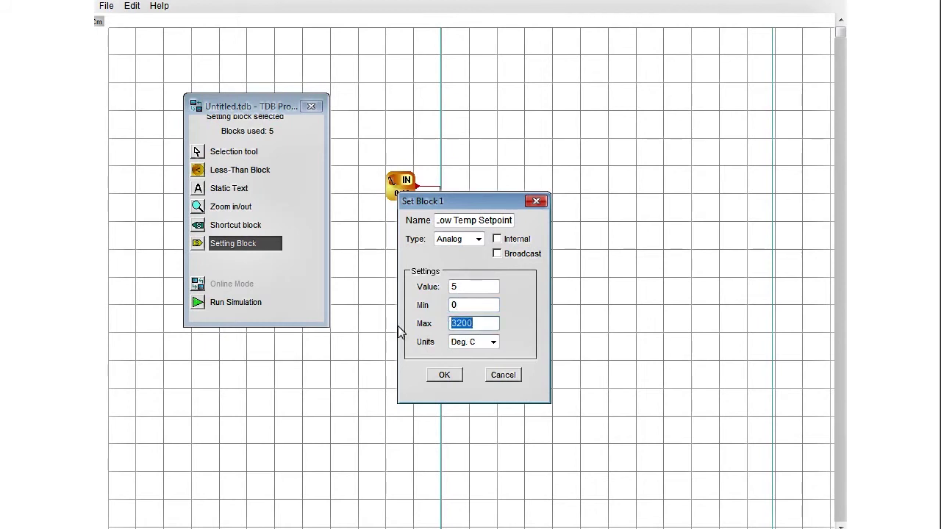
text(10)
click(444, 375)
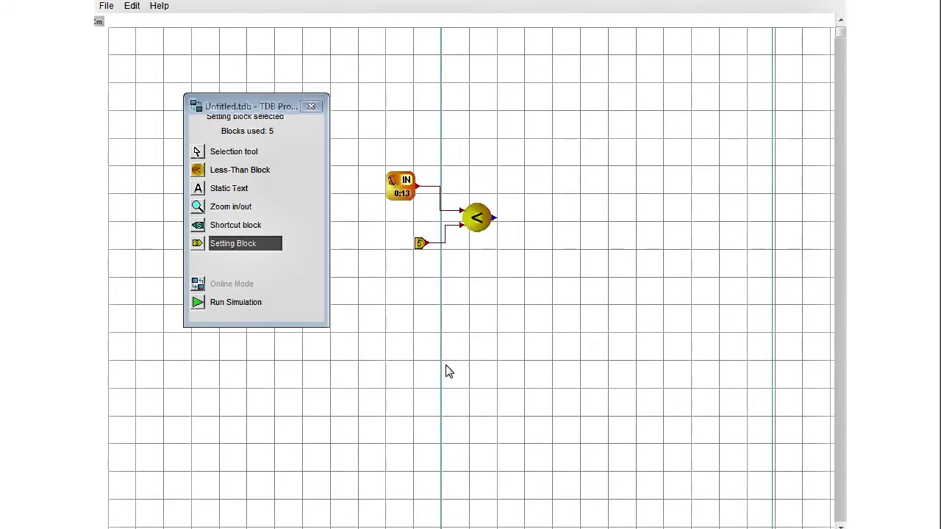
Place an Alarm Block right of the Less-Than block, fed from its output
click(196, 170)
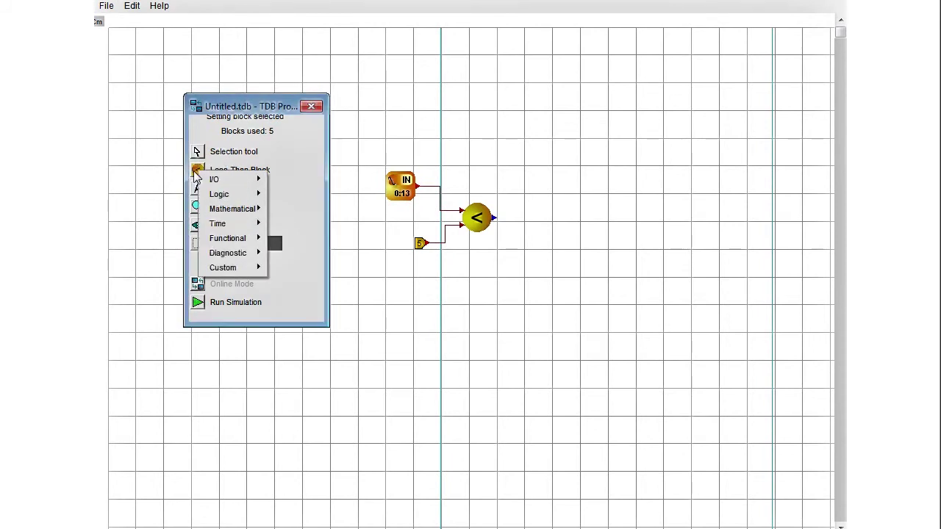
mouse_move(243, 239)
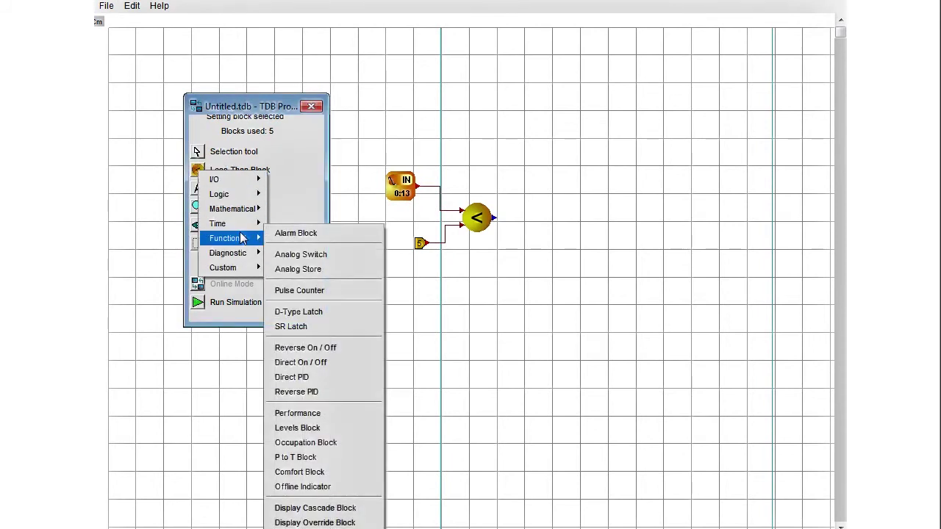
click(302, 237)
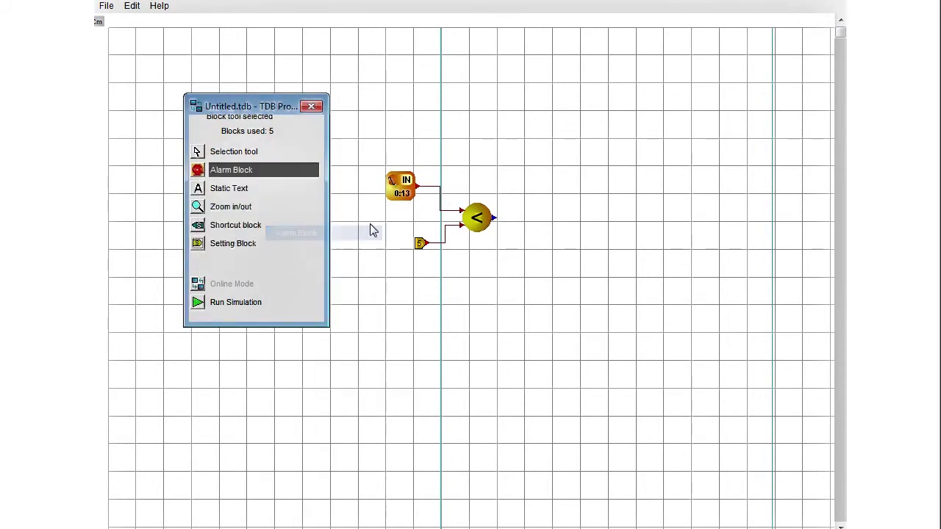
click(538, 249)
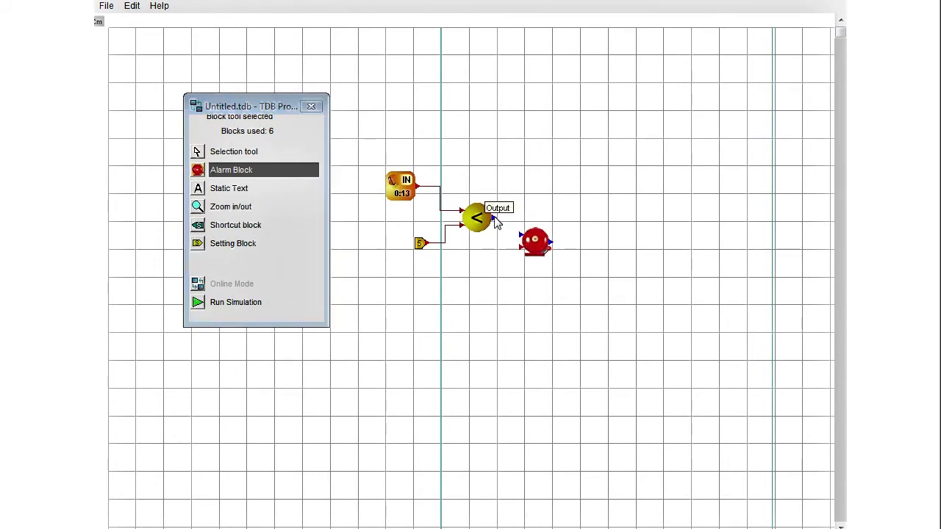
drag(496, 223, 522, 240)
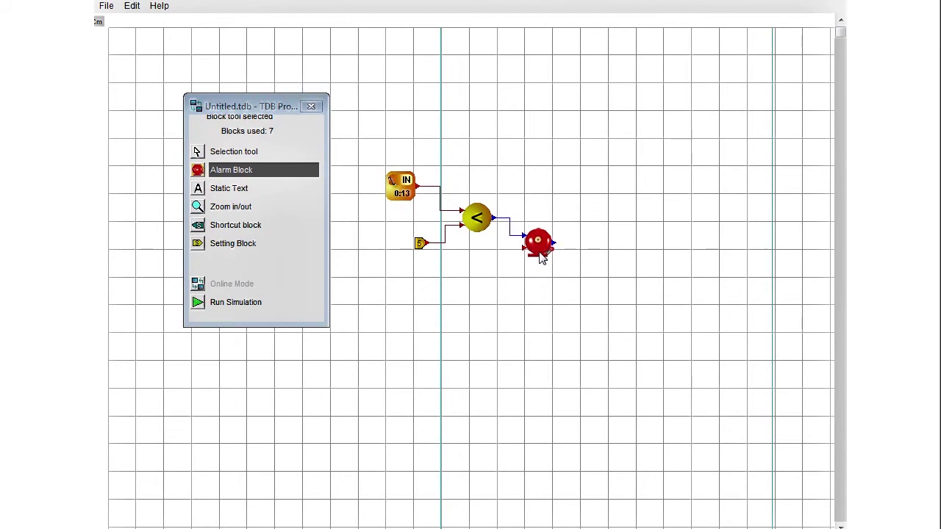
drag(539, 258, 553, 261)
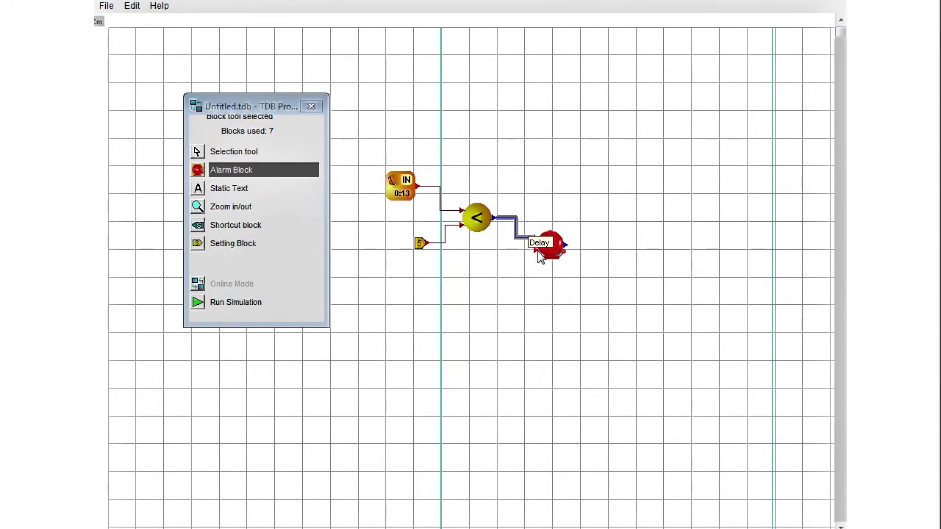
Place a setting block below the alarm, wired to the alarm's lower input
click(197, 245)
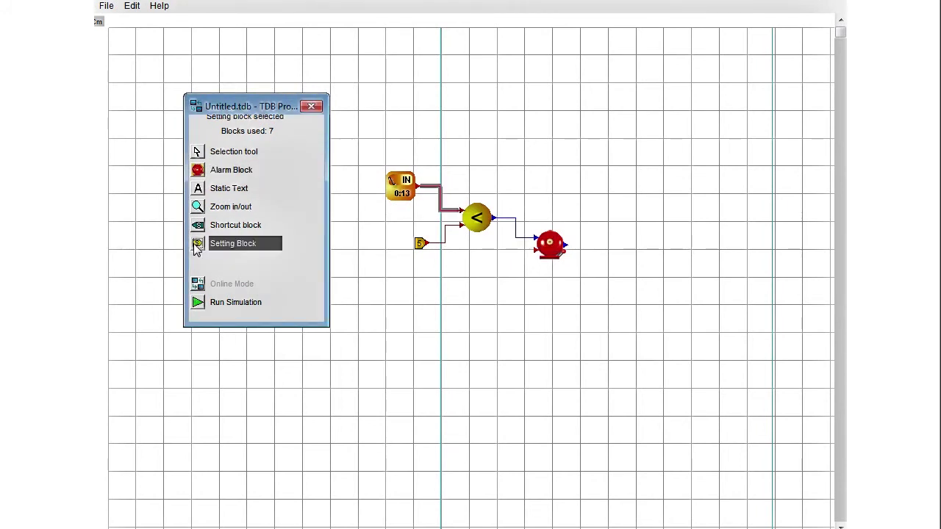
click(516, 276)
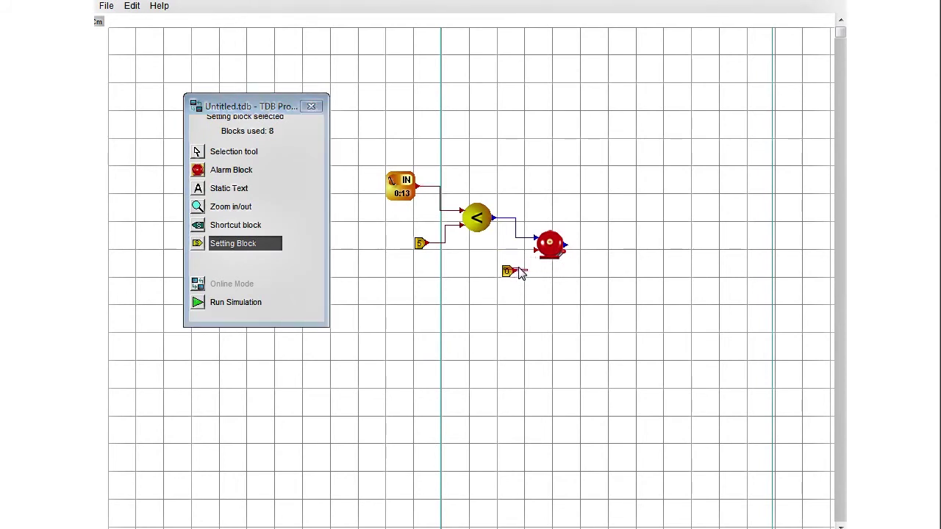
drag(520, 274, 536, 254)
click(508, 273)
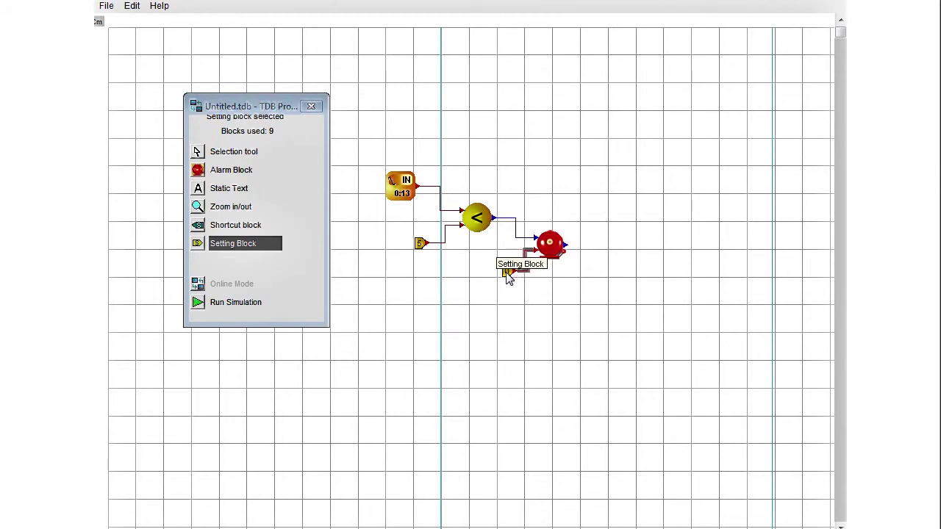
Name the setting block 'Alarm Delay' with a value of 60 secs
double_click(509, 275)
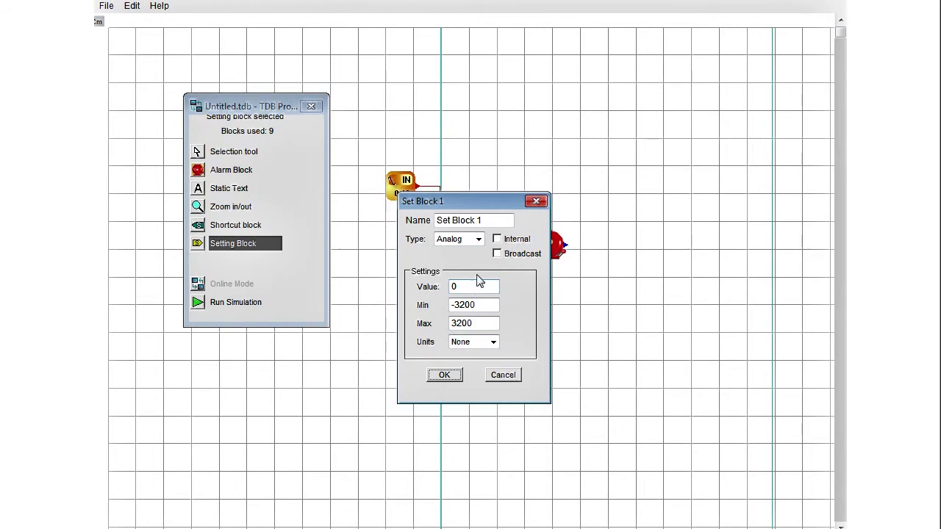
click(503, 220)
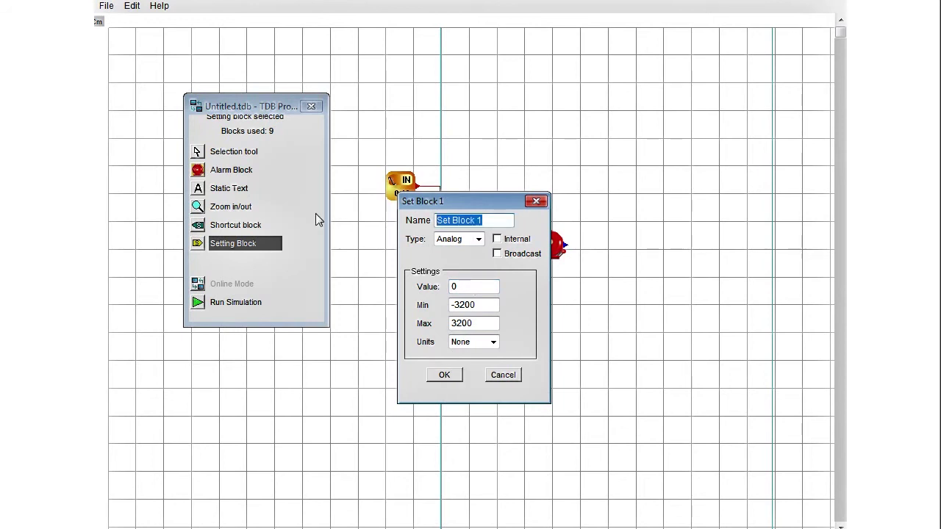
text(Alarm)
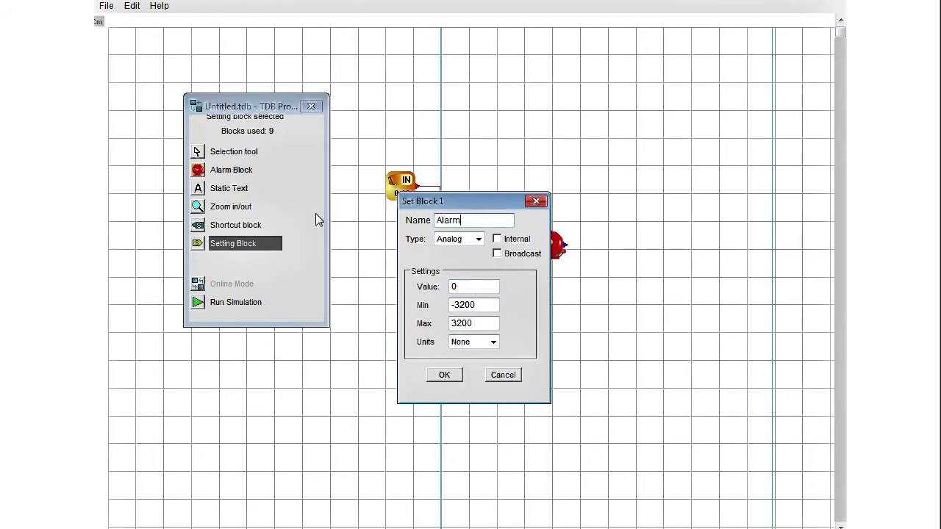
text( Delay)
click(475, 288)
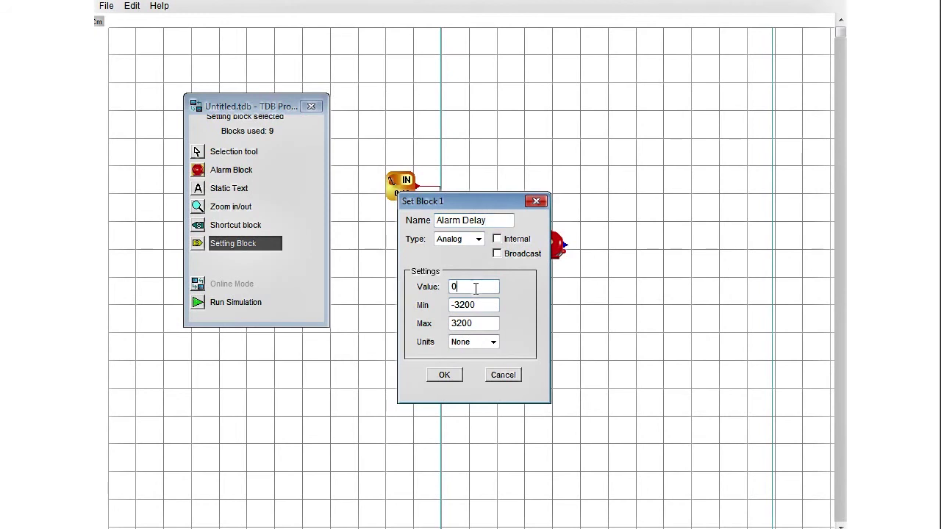
drag(475, 288, 437, 288)
text(60)
click(493, 342)
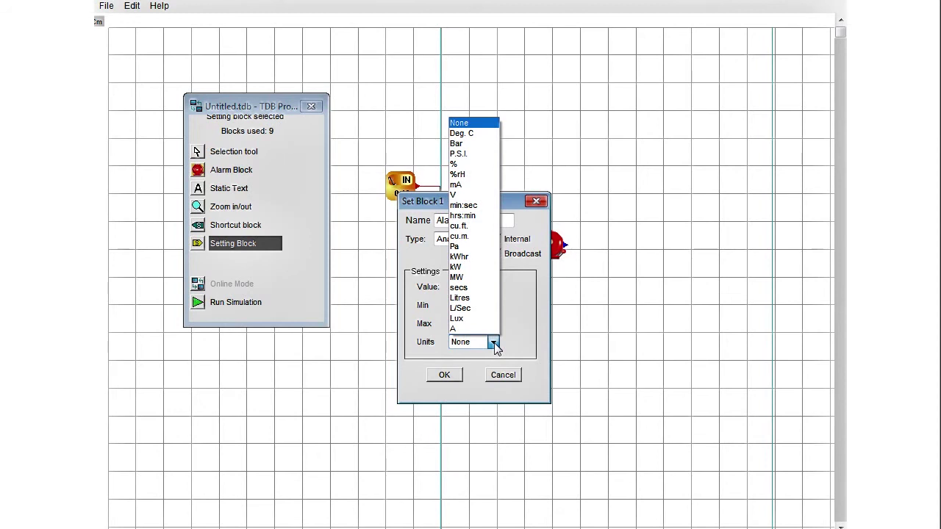
click(469, 290)
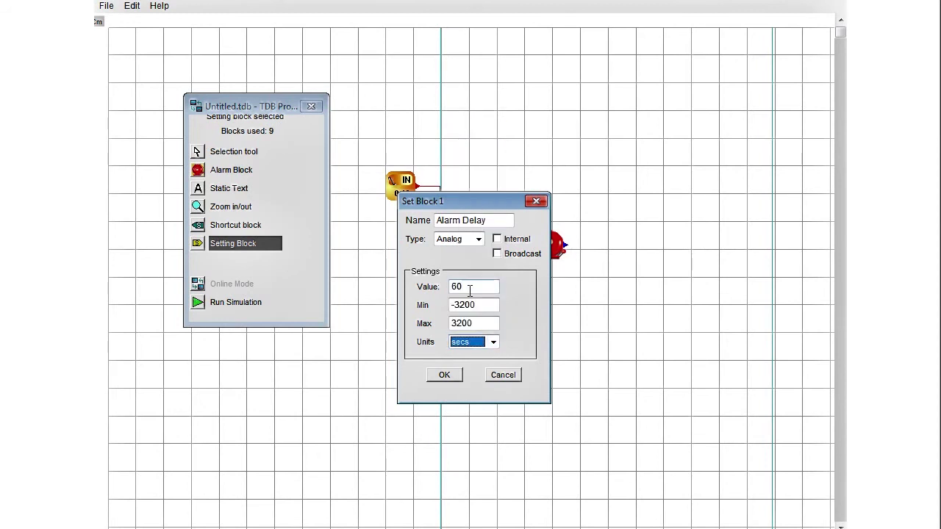
click(445, 375)
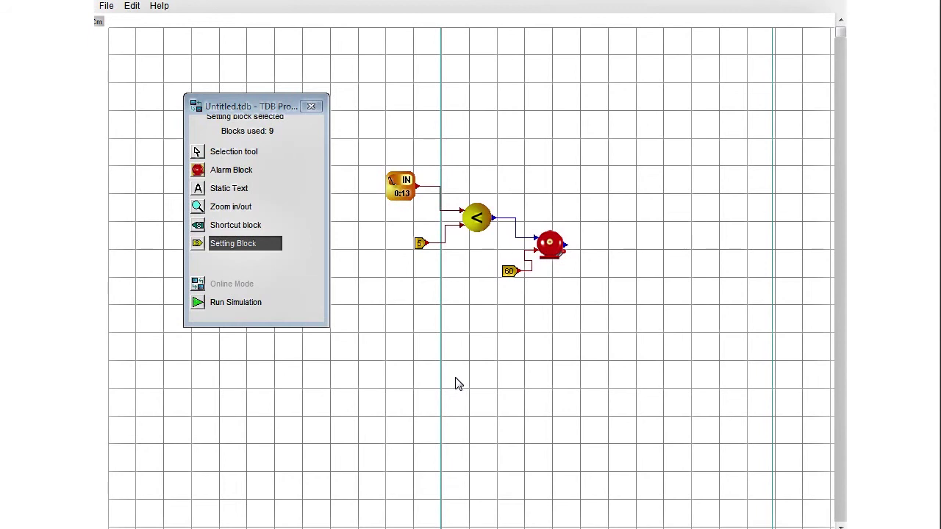
Set the alarm block's text to 'Low Temp Warning', keeping alarm index 3
right_click(549, 244)
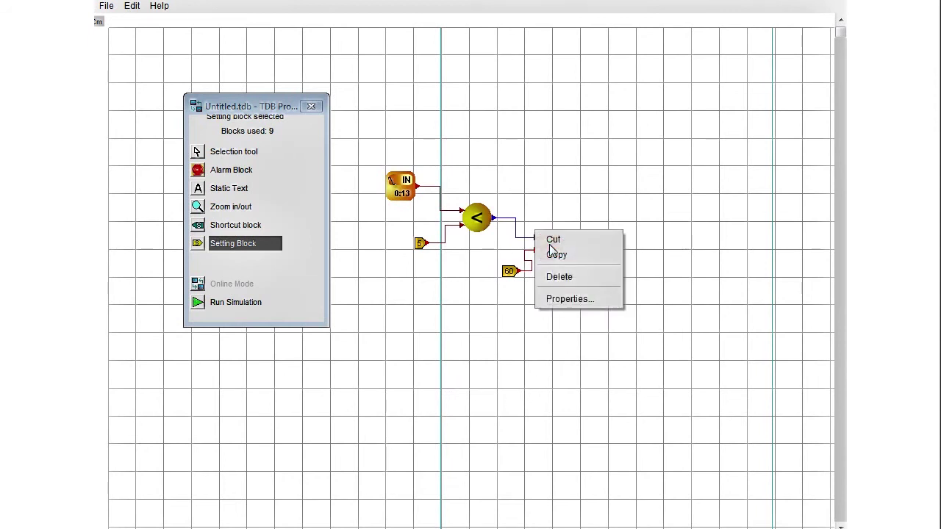
click(567, 299)
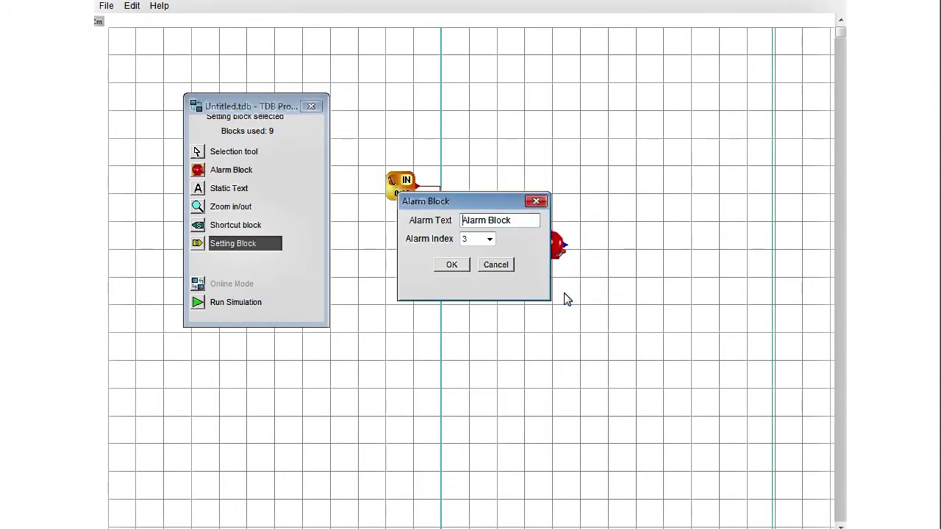
drag(518, 220, 456, 220)
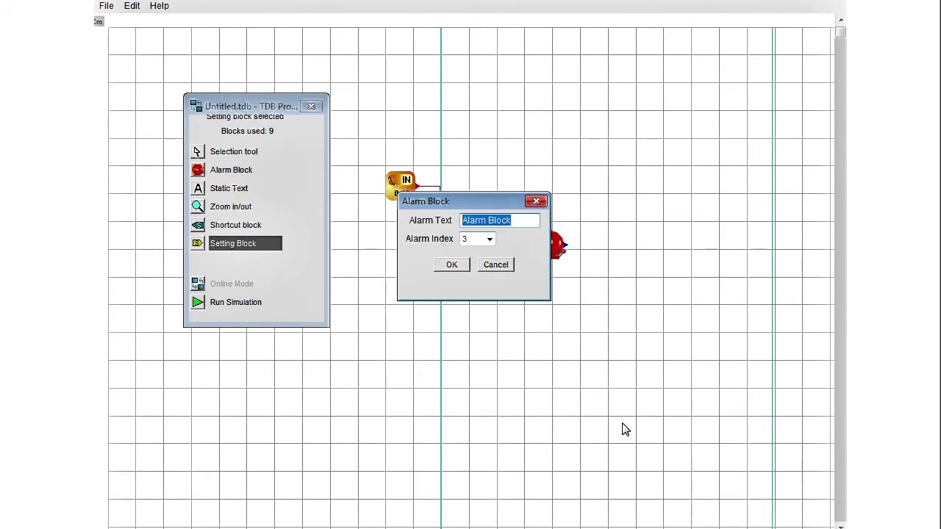
text(L)
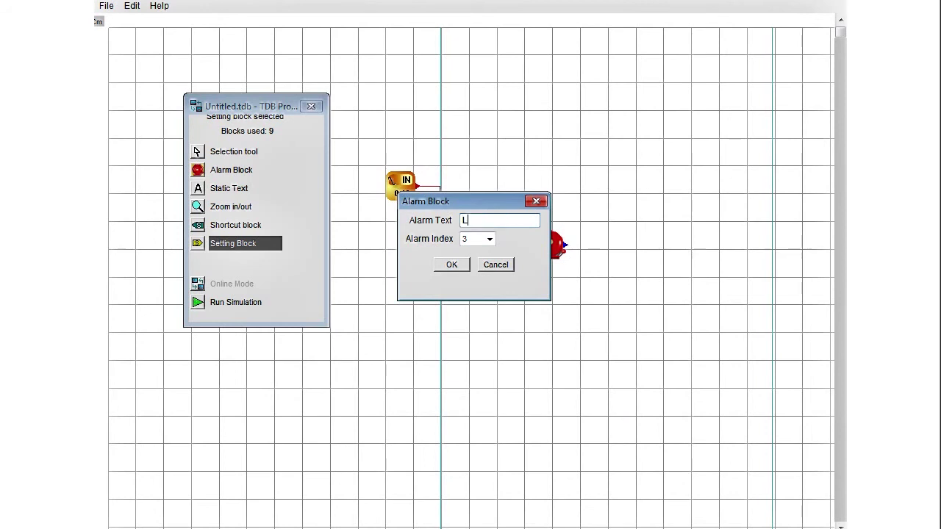
text(ow Temp Warning)
click(490, 242)
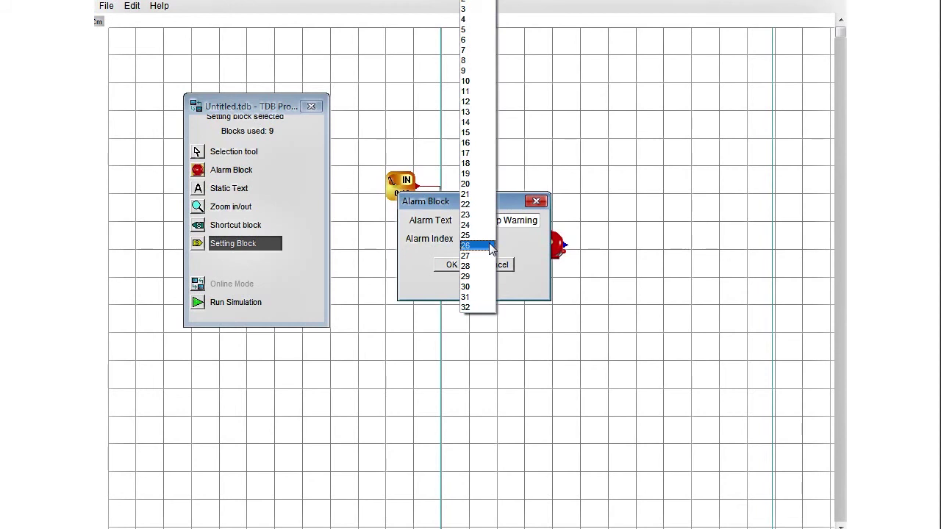
click(483, 9)
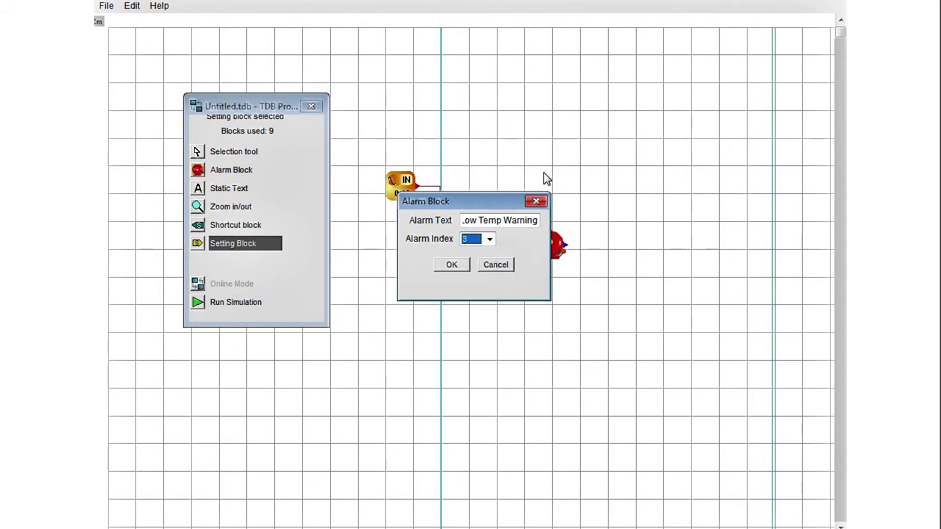
click(463, 266)
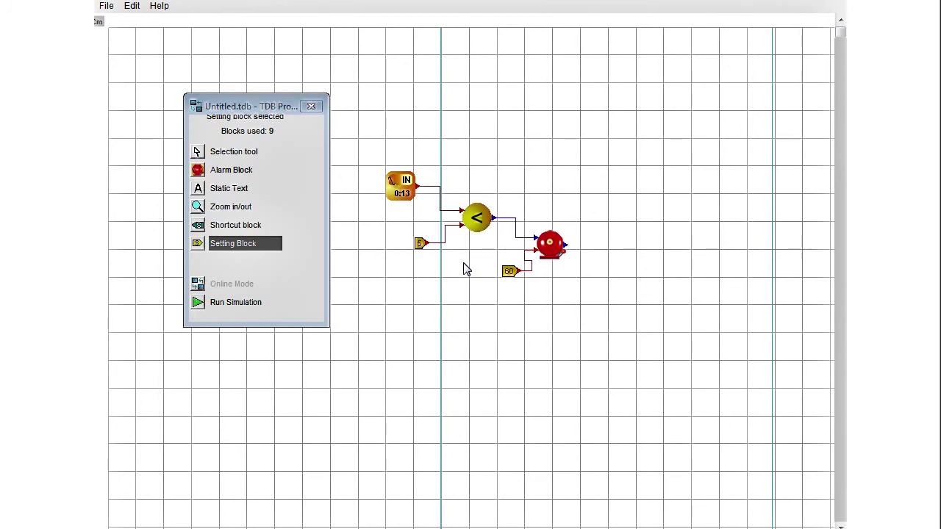
Place a Digital Out block right of the Alarm Block and wire the alarm's output to it
click(199, 174)
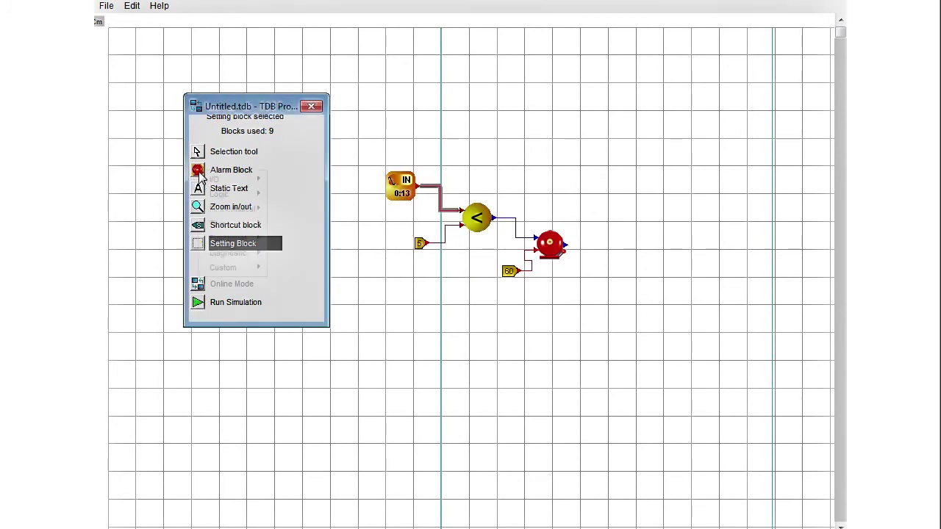
mouse_move(214, 182)
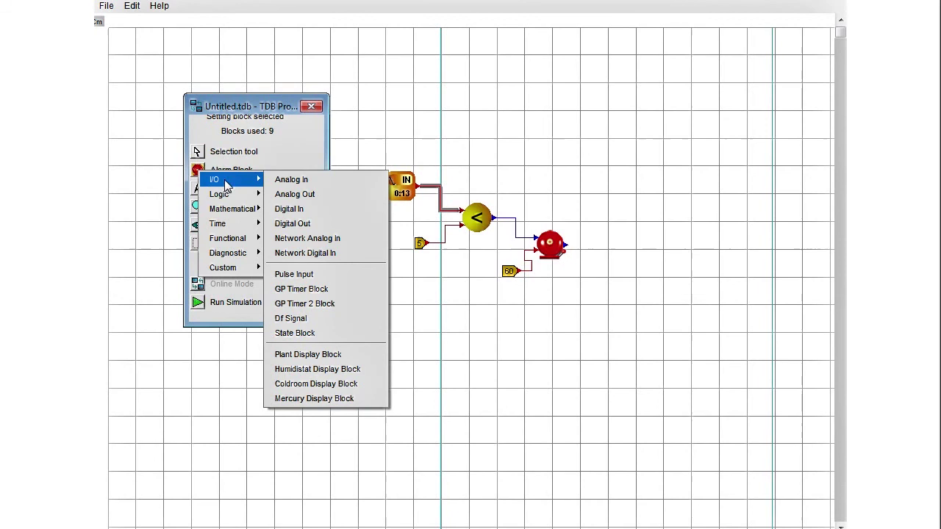
click(299, 222)
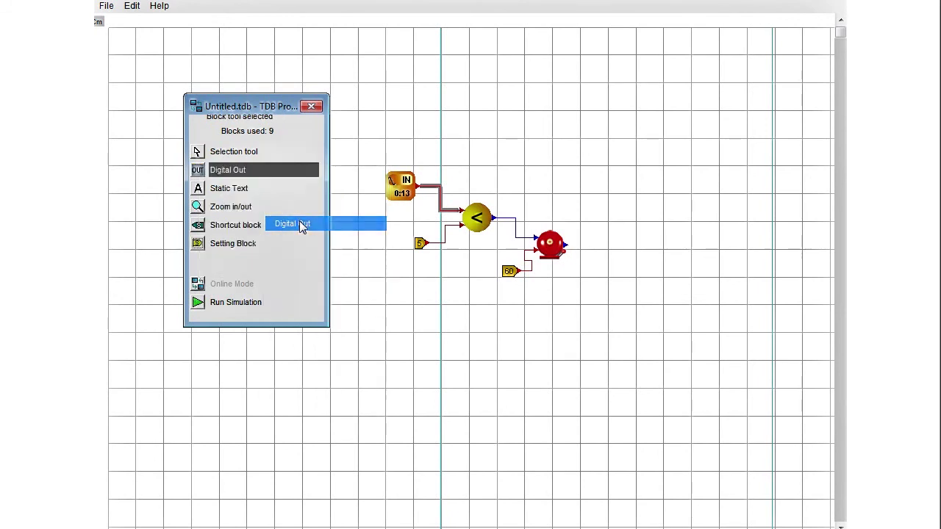
click(604, 272)
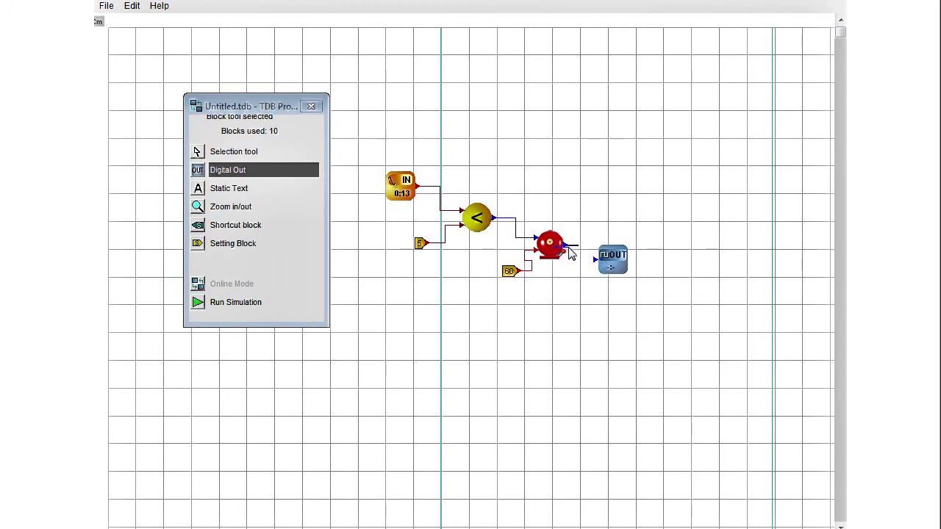
drag(564, 246, 594, 259)
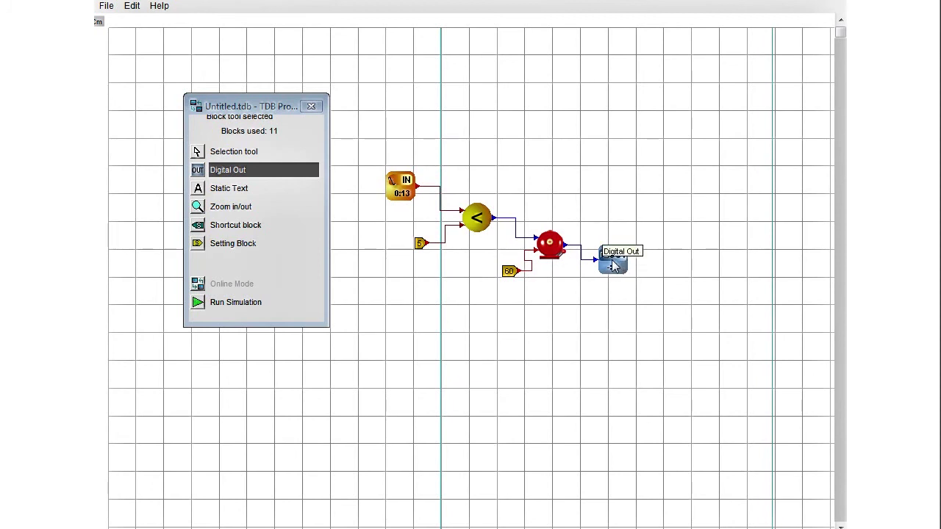
Name the digital output 'Sounder' and map it to board 0, Relay 2
right_click(614, 266)
click(639, 316)
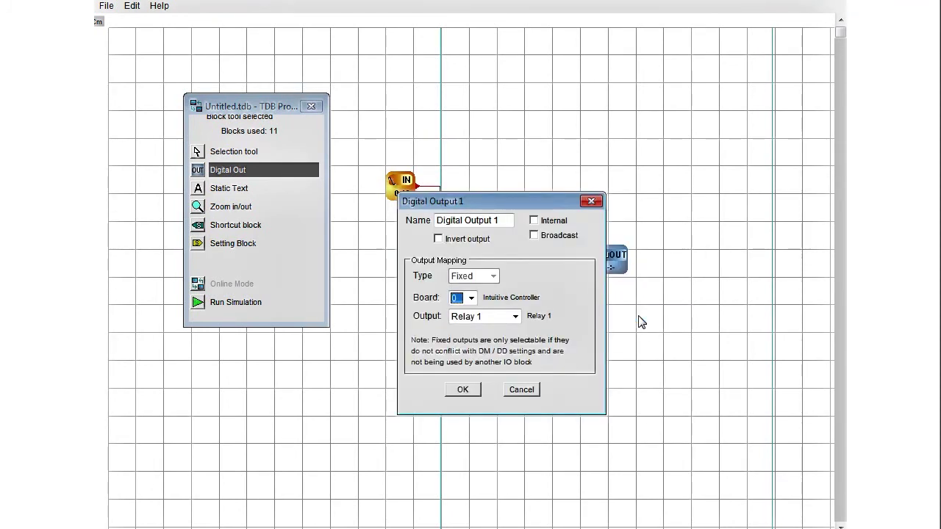
drag(513, 225, 388, 269)
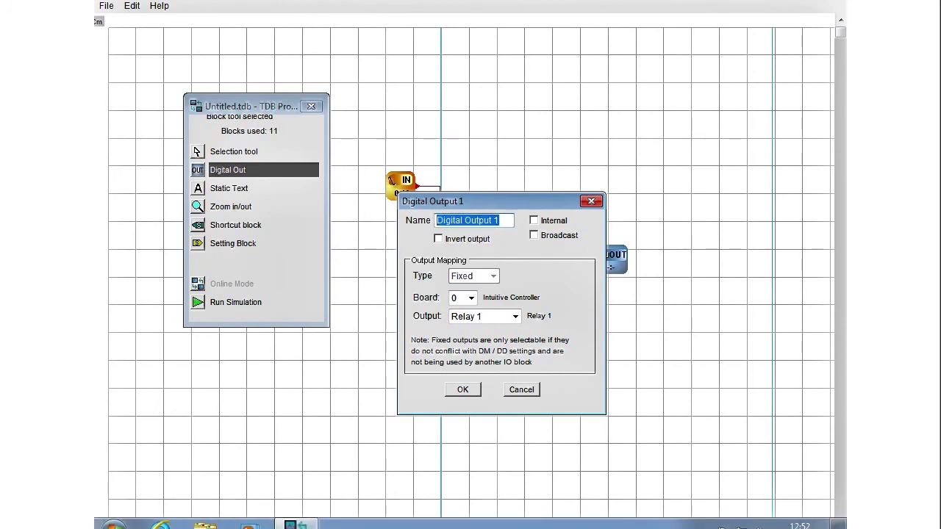
text(So)
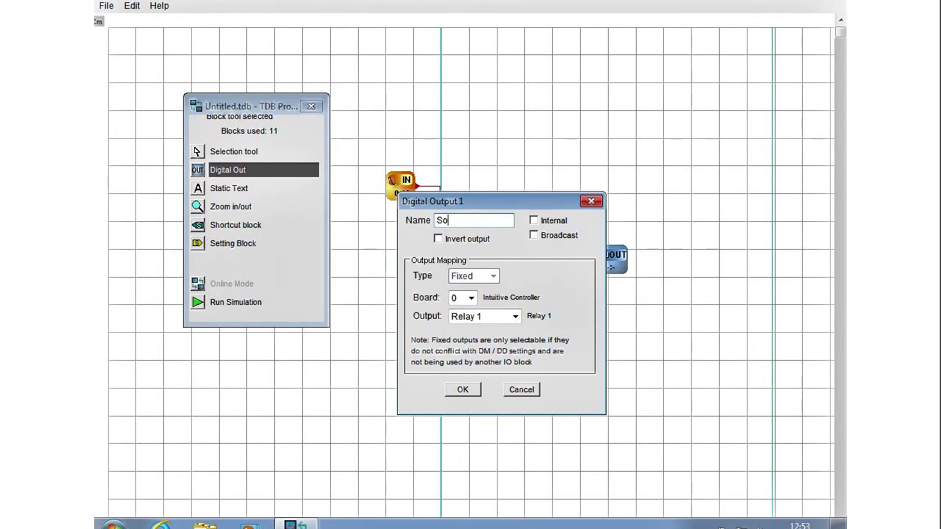
text(under)
click(471, 299)
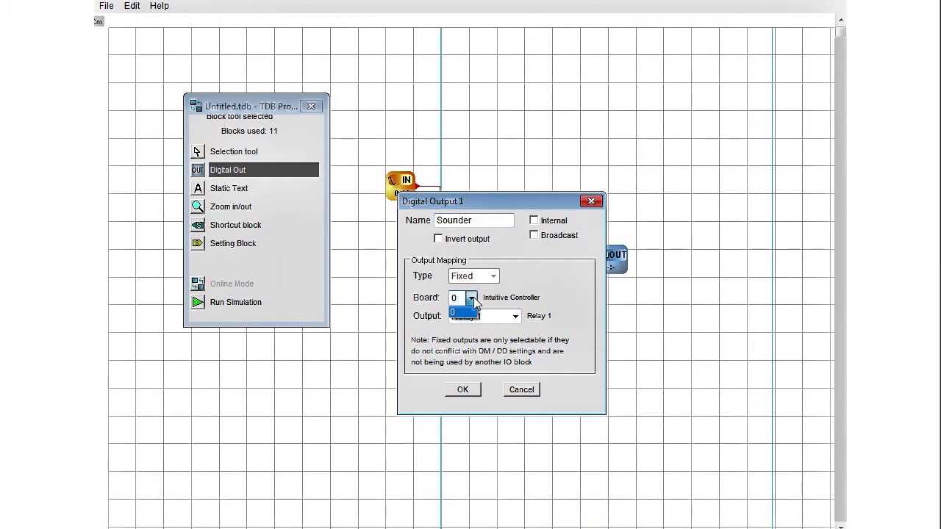
click(467, 312)
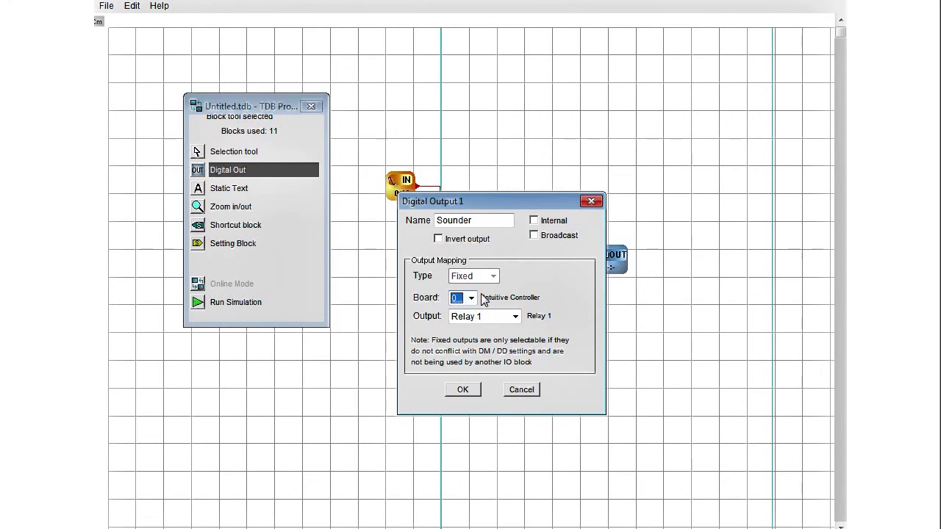
click(515, 317)
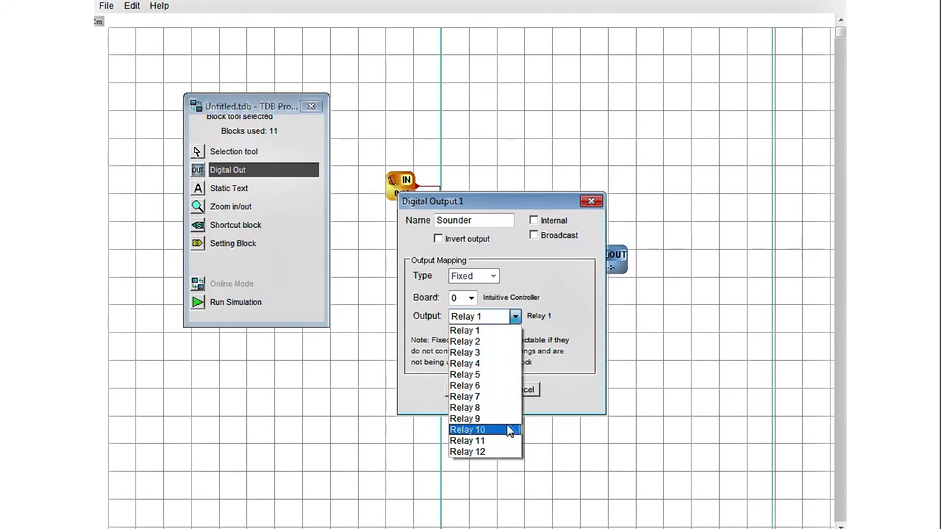
click(493, 342)
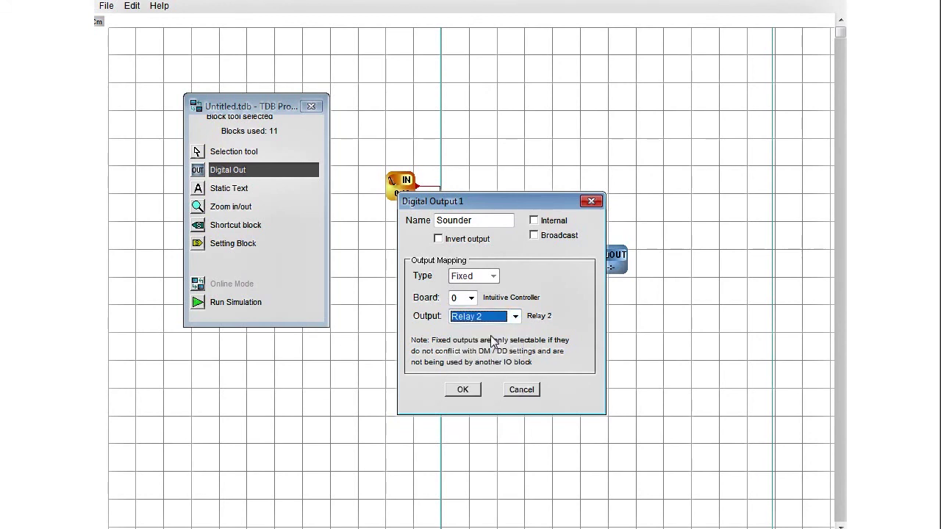
click(474, 394)
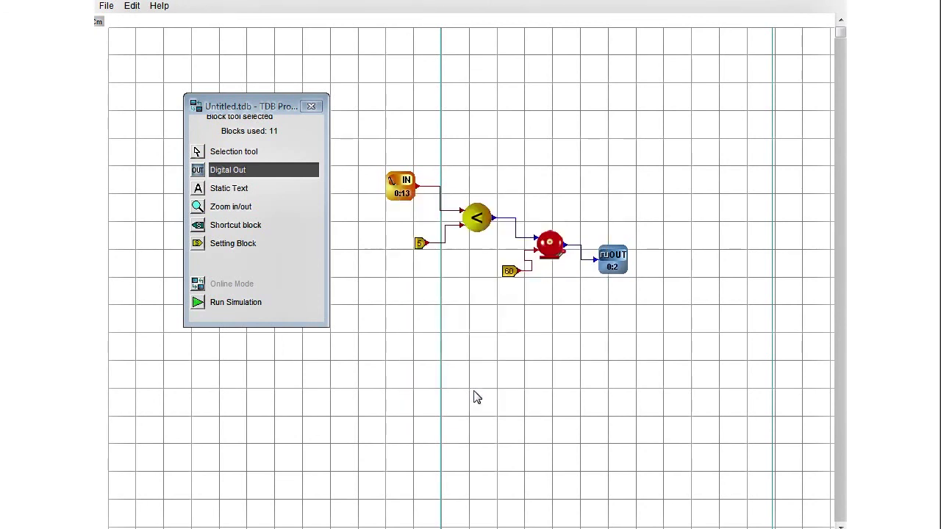
right_click(476, 395)
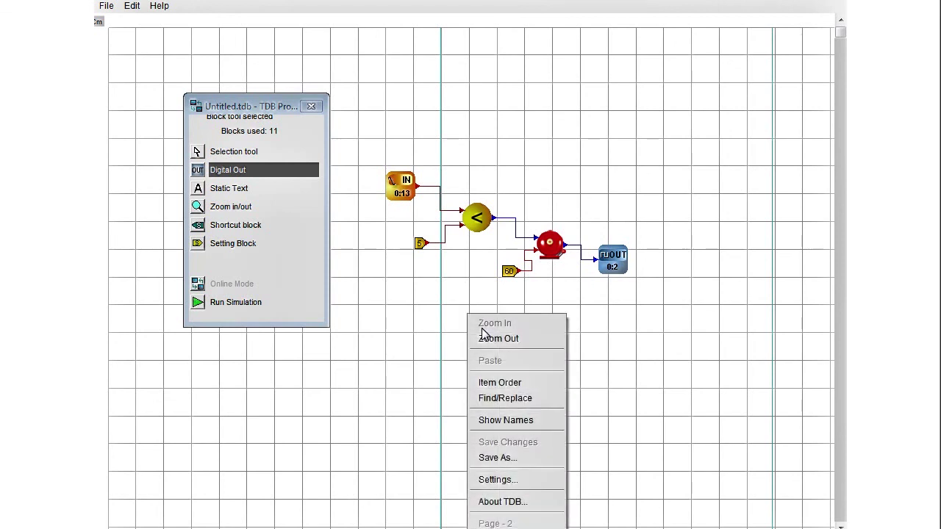
click(503, 420)
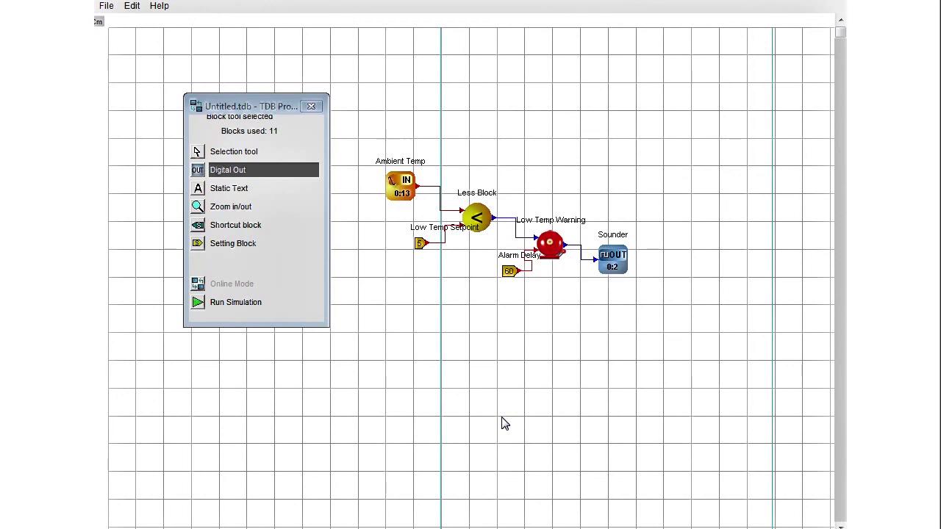
right_click(504, 424)
click(517, 295)
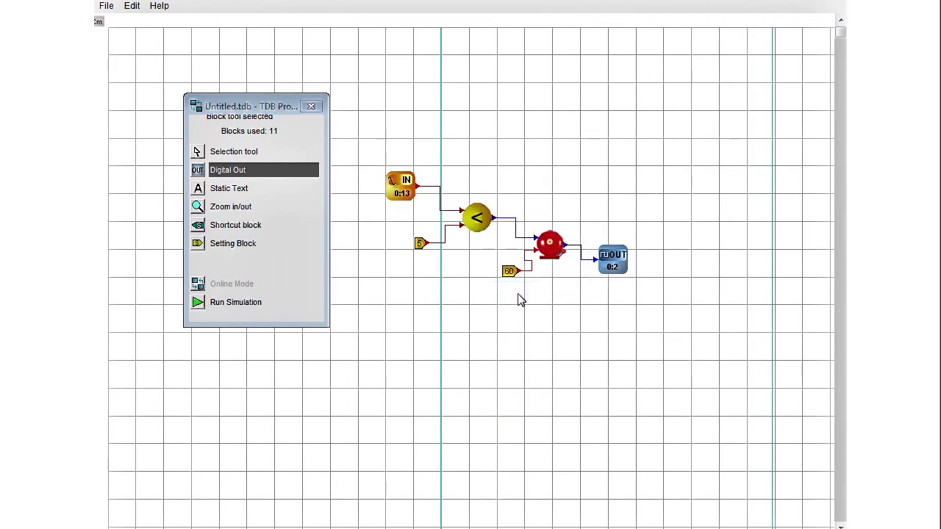